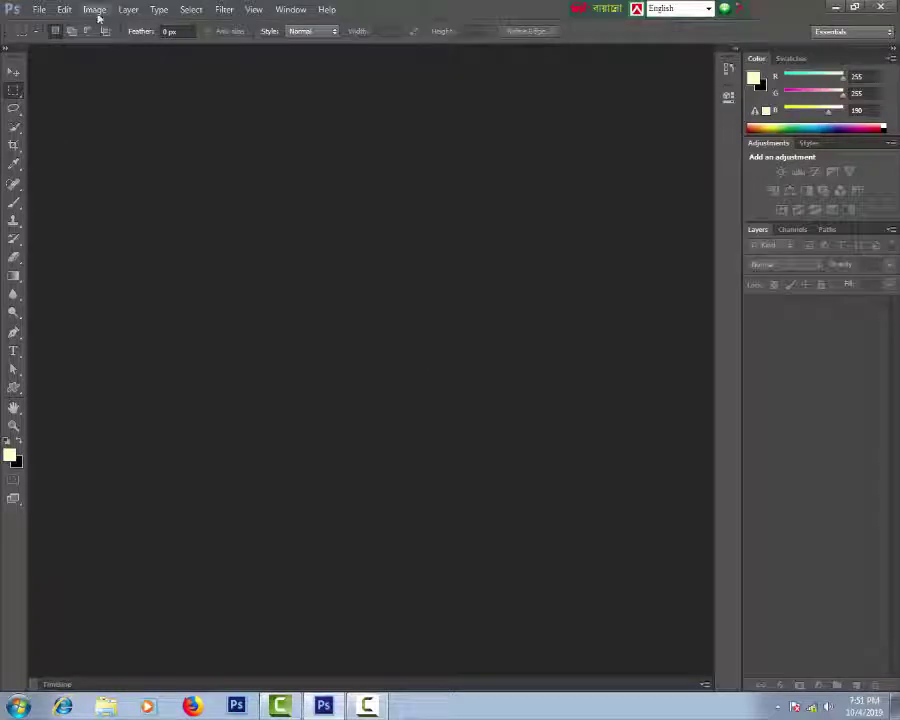
Browse the Image and File menus while no document is open.
left_click(95, 10)
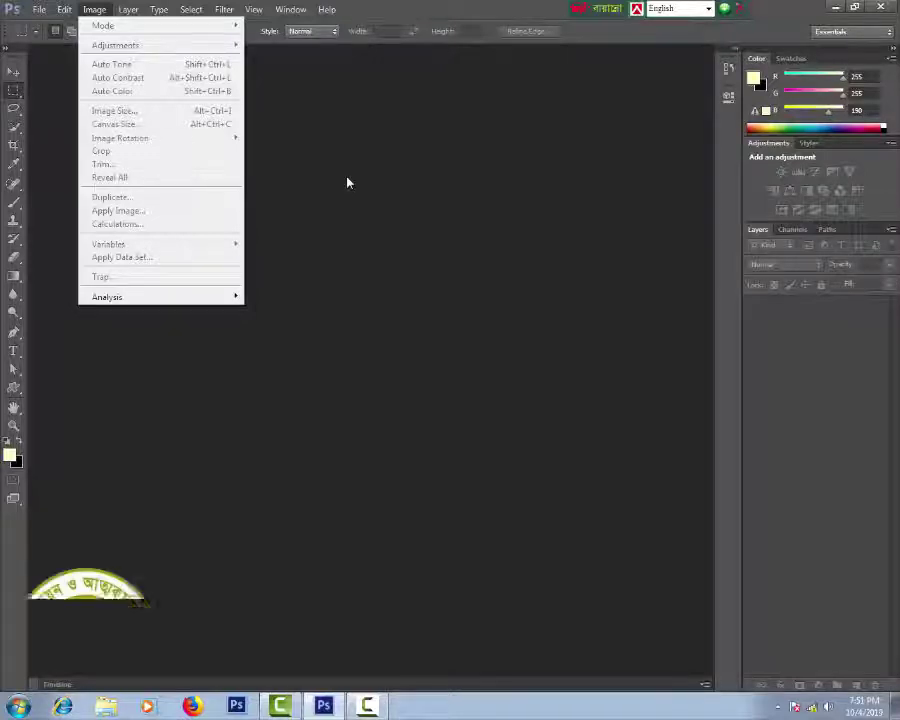
left_click(38, 9)
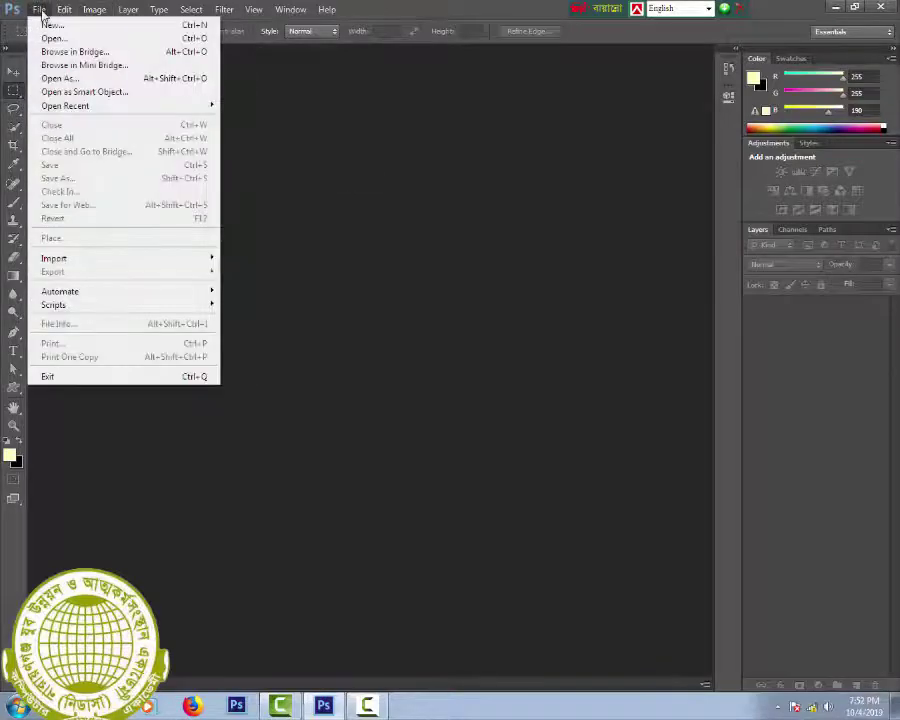
Open 12Start, Dandelion, Leaves, Montage and Sand from Lesson05 at once.
left_click(54, 37)
left_click(338, 216)
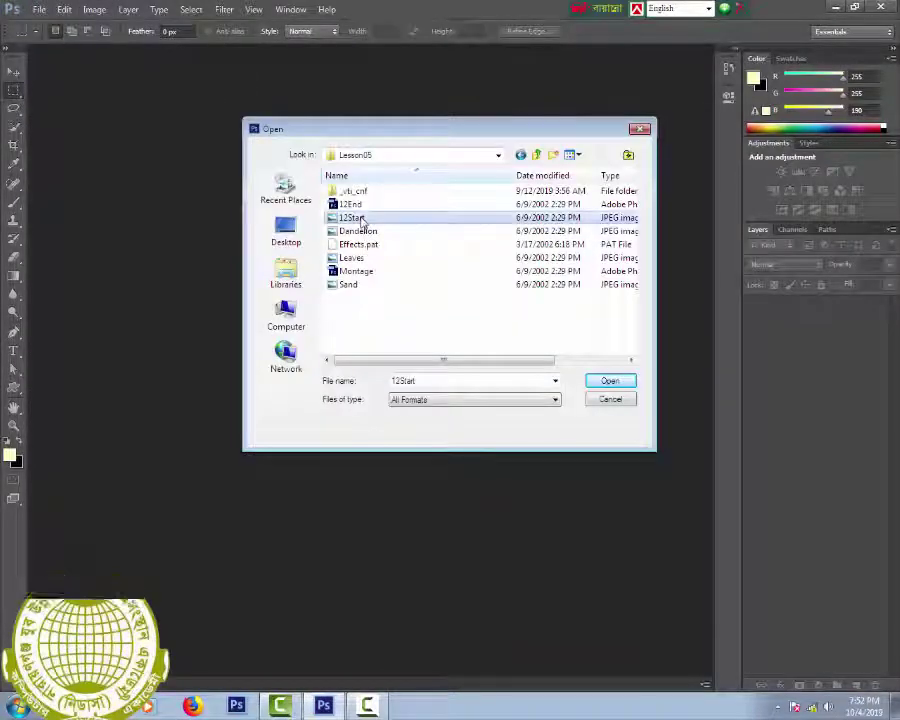
left_click_drag(358, 298, 323, 226)
key("Return")
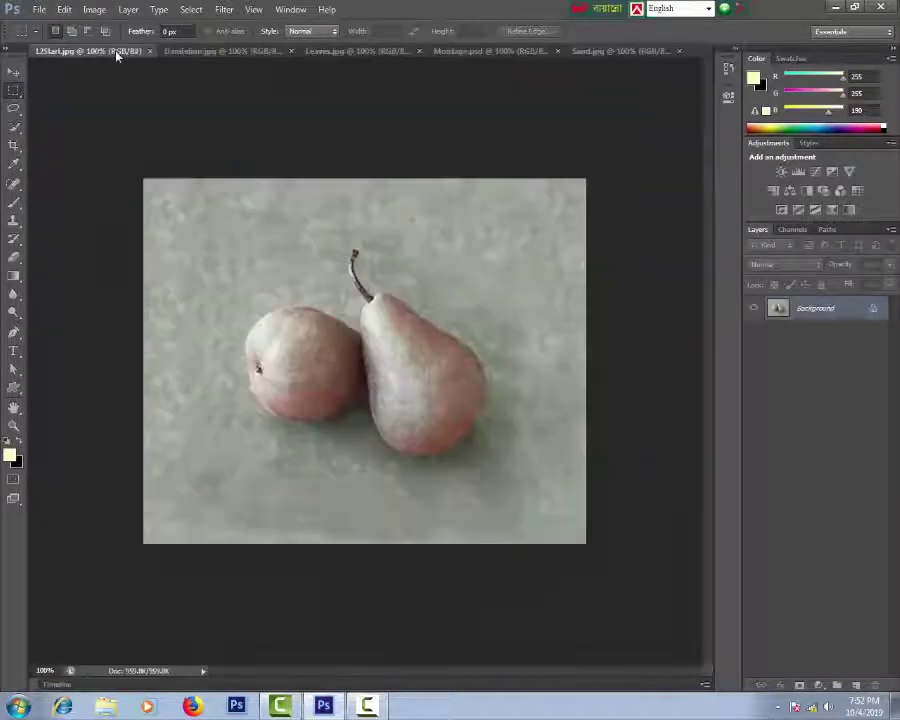
Look through each opened document, ending on the 12Start pears photo.
left_click(200, 51)
left_click(332, 52)
left_click(500, 52)
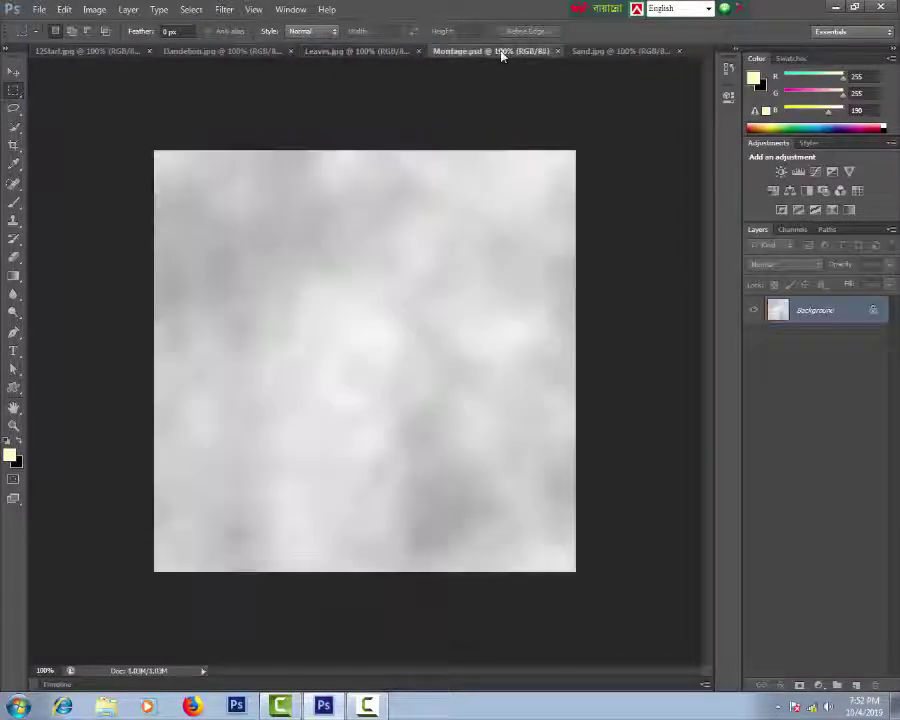
left_click(598, 52)
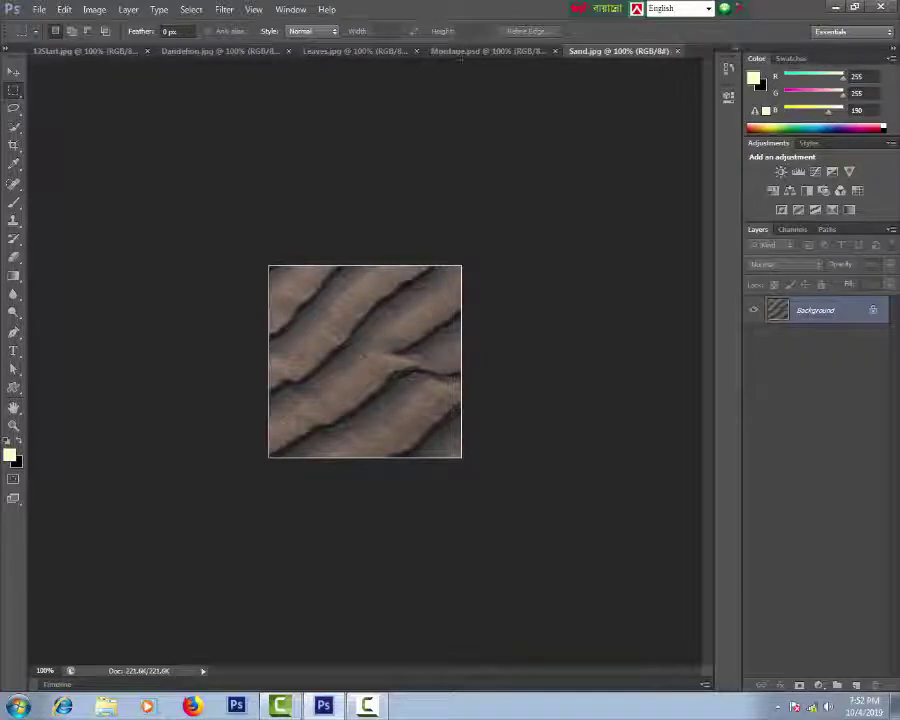
left_click(476, 52)
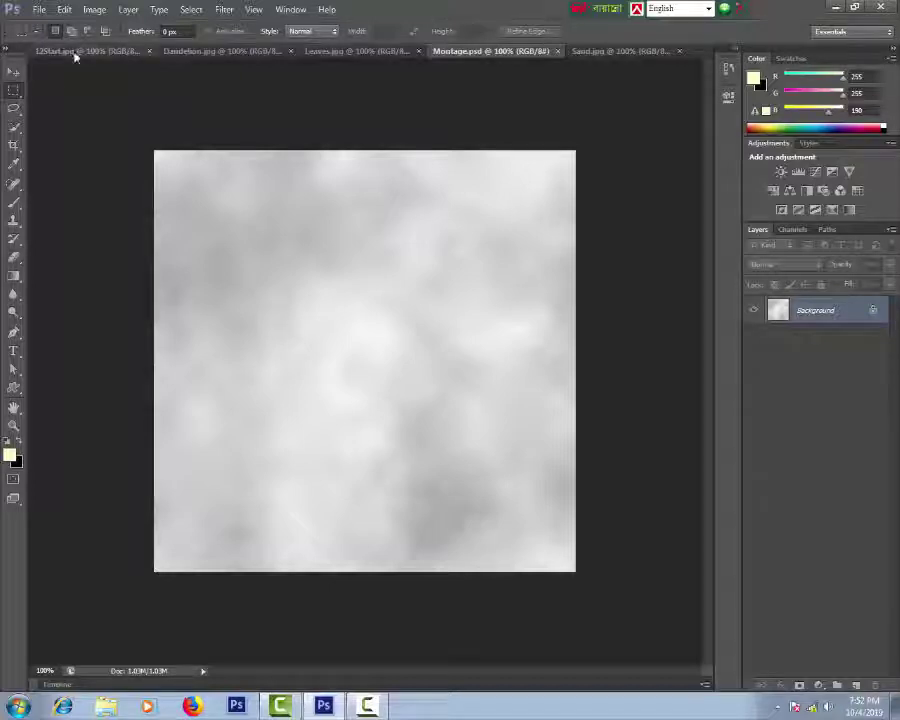
left_click(66, 53)
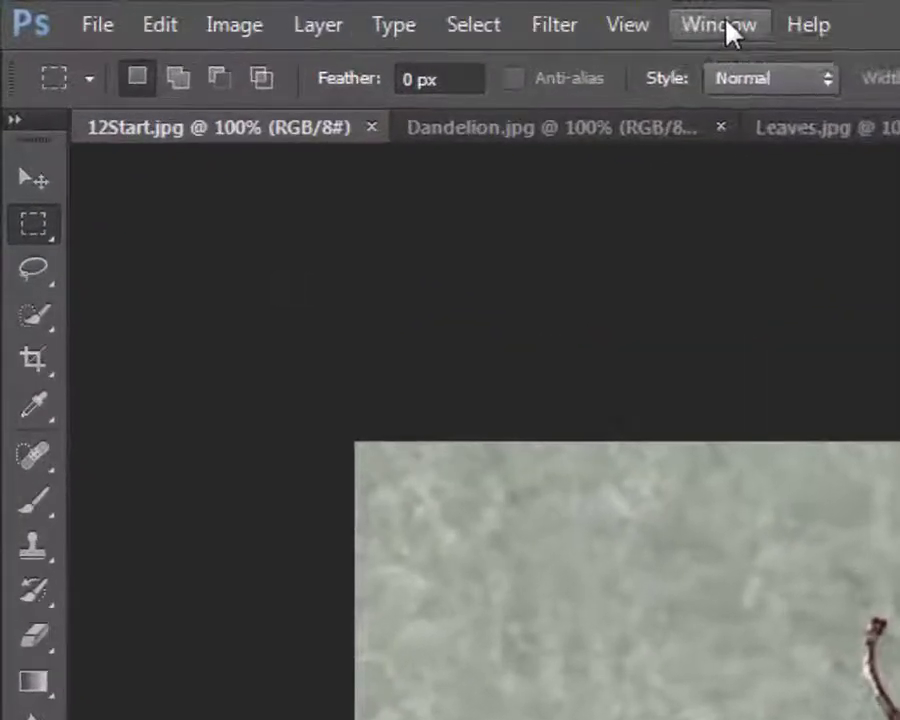
Create the 'size' action set and start recording a 'size & stock' action in it.
left_click(733, 33)
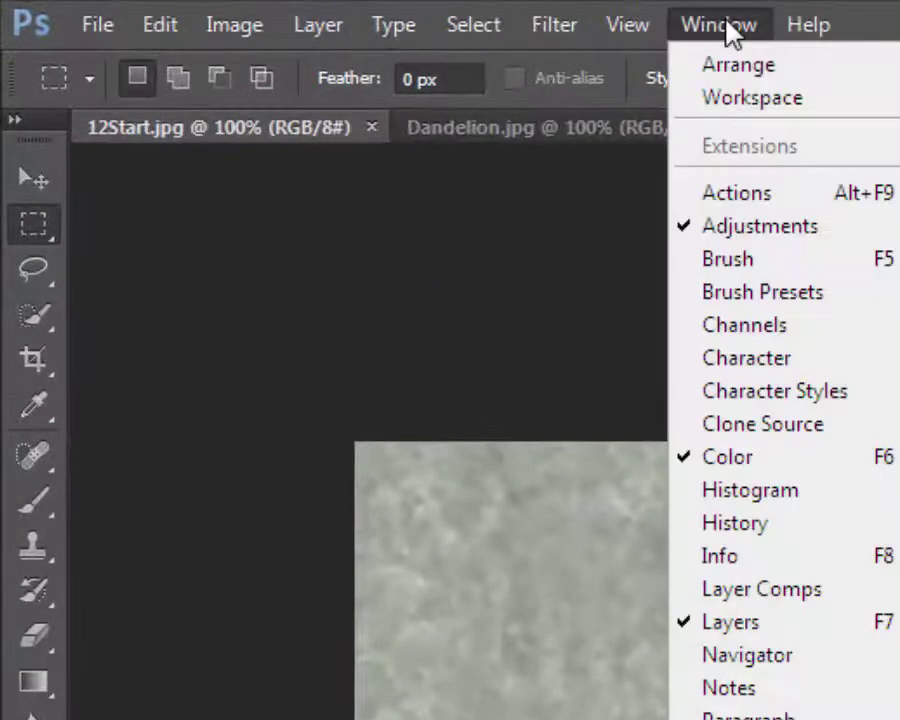
left_click(752, 195)
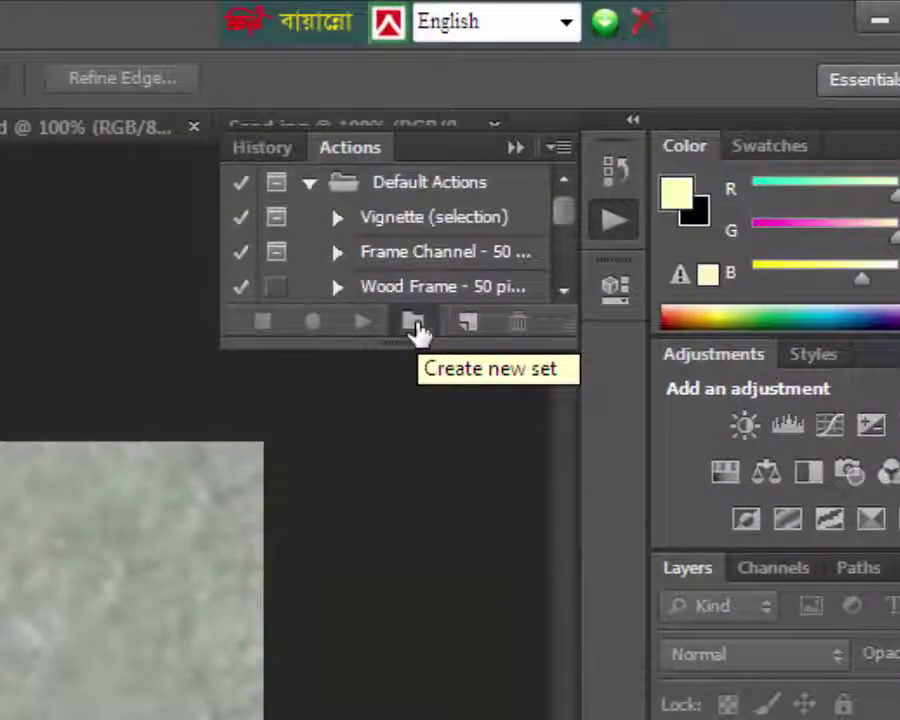
left_click(413, 322)
type("size")
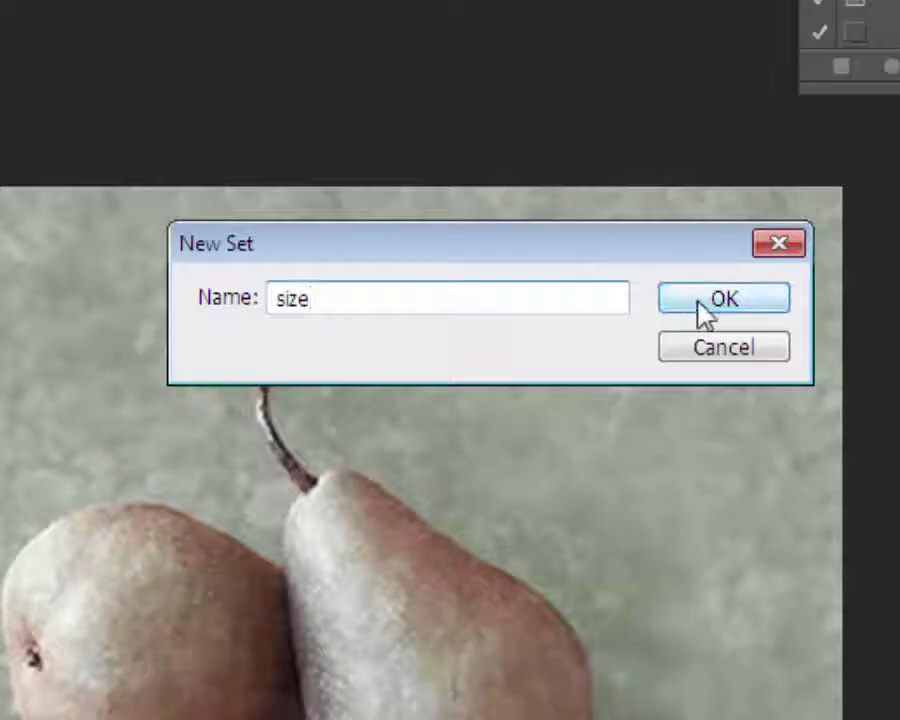
left_click(705, 310)
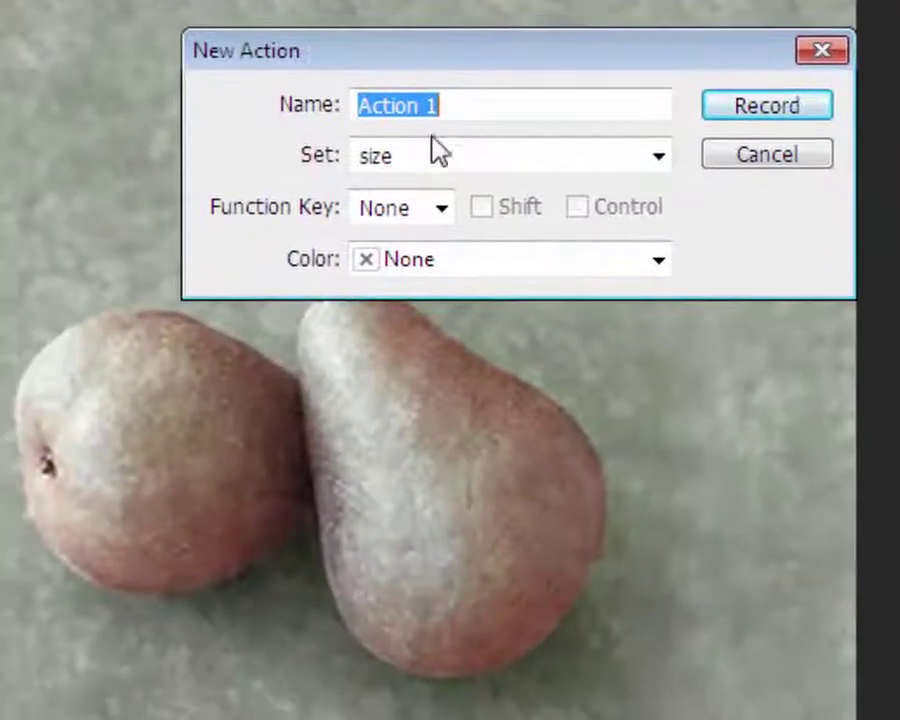
type("s")
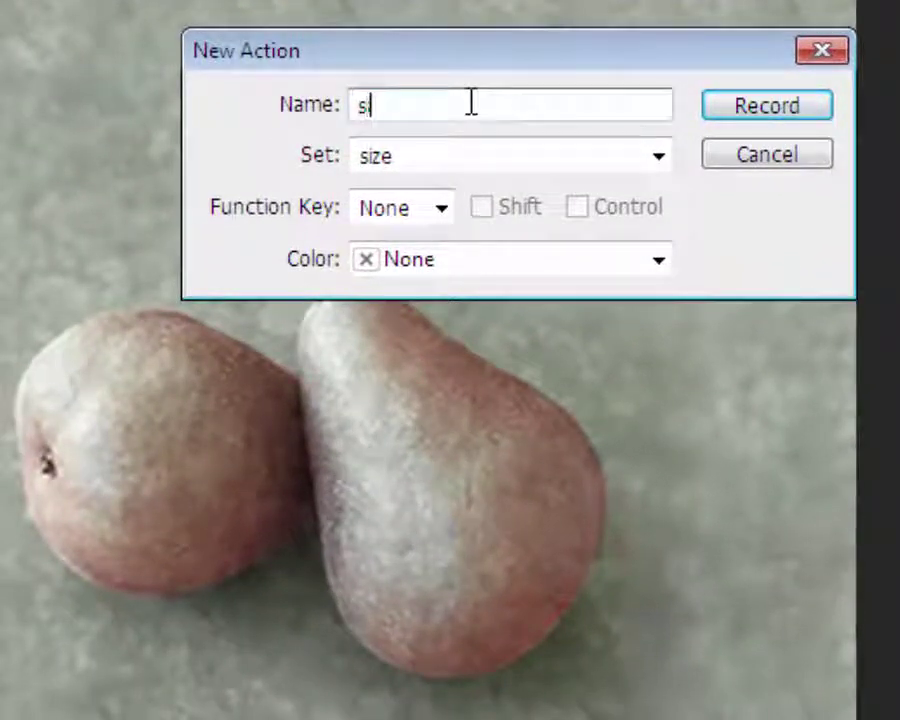
type("ize & stock")
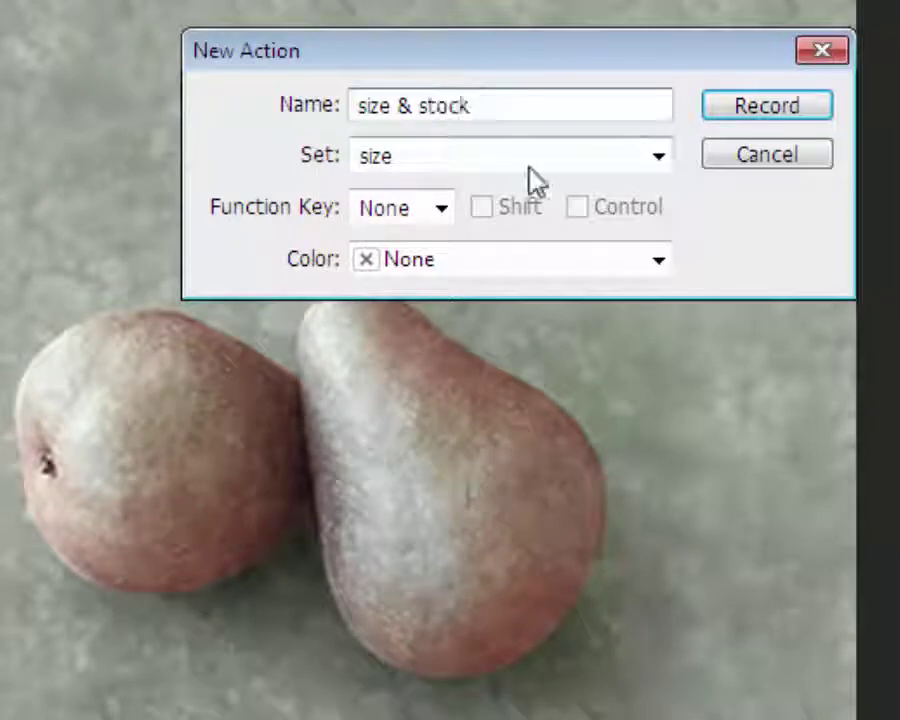
left_click(652, 158)
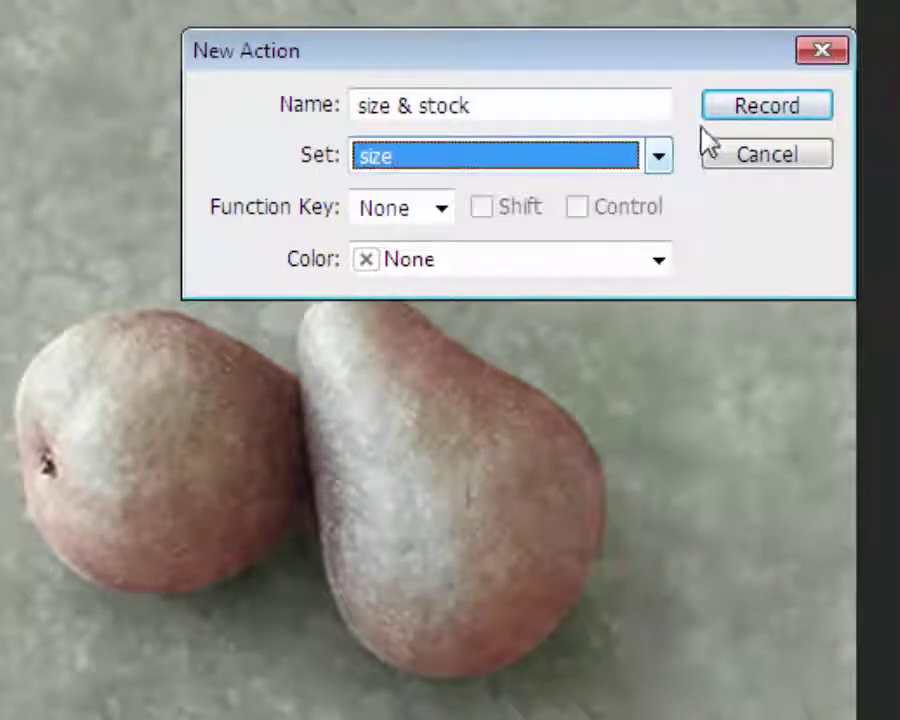
left_click(752, 118)
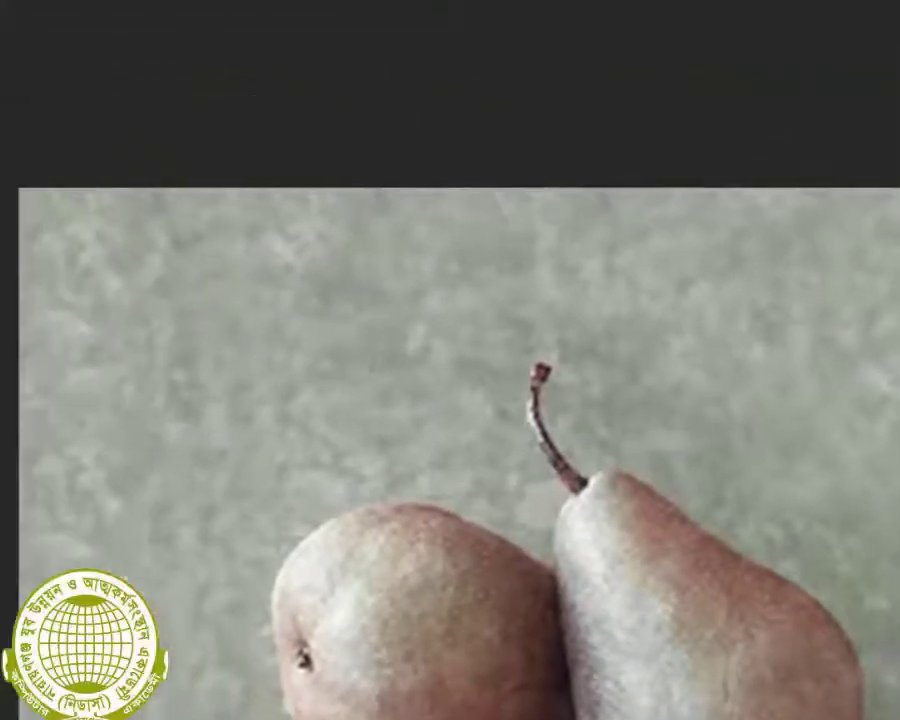
Resize the pears photo to 250 × 250 px with Constrain Proportions turned off.
left_click(185, 3)
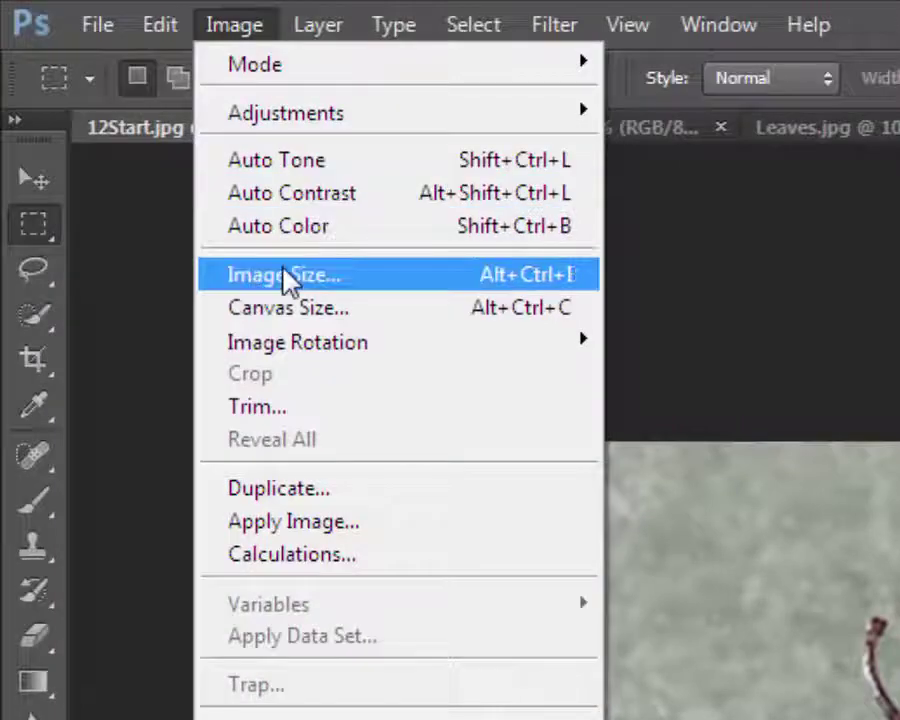
left_click(247, 247)
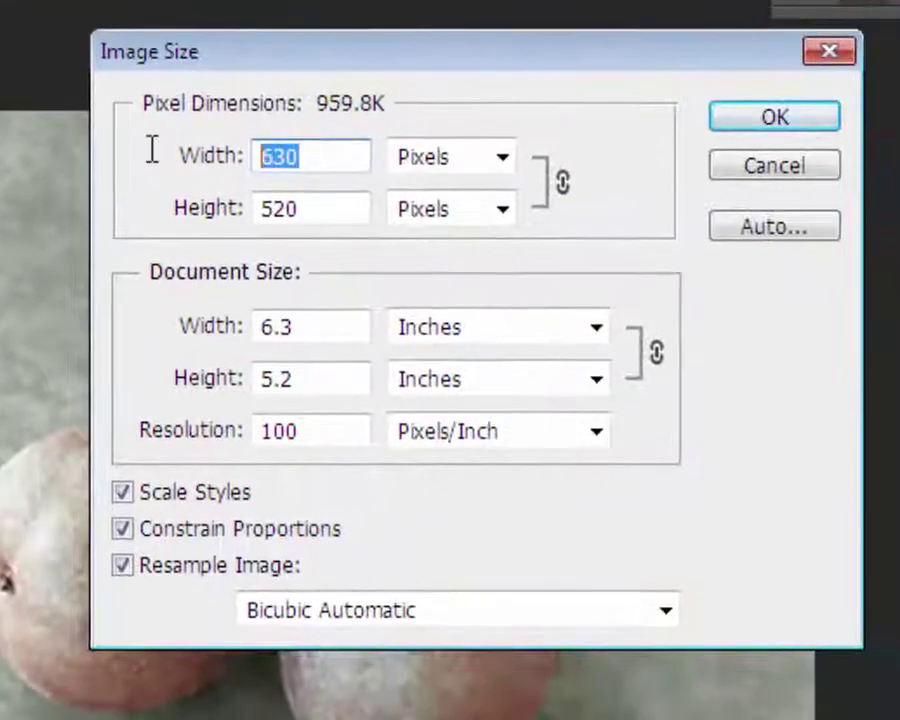
type("250")
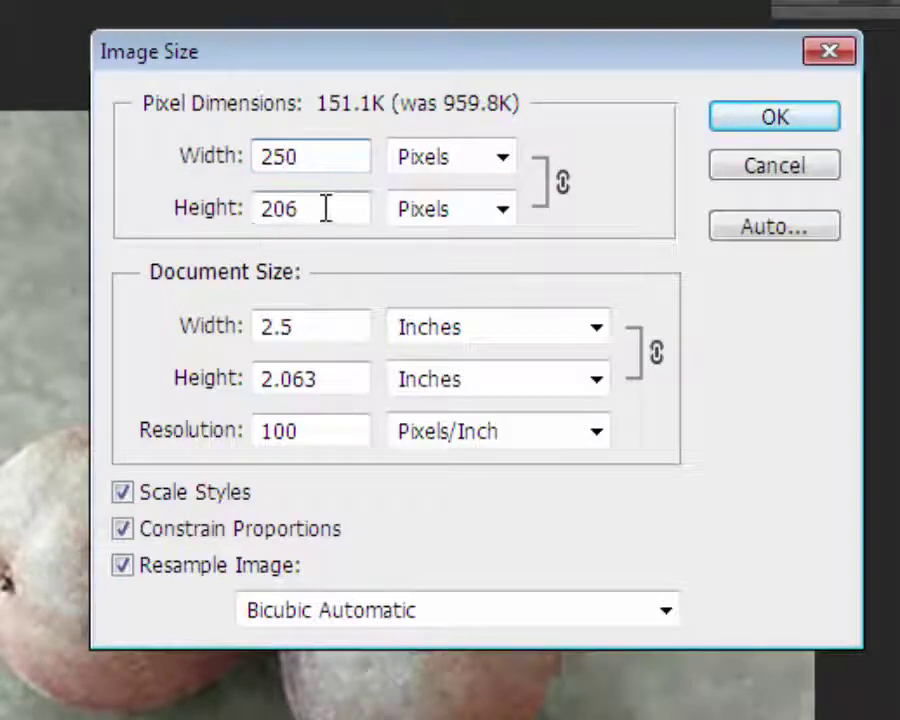
left_click_drag(318, 207, 200, 207)
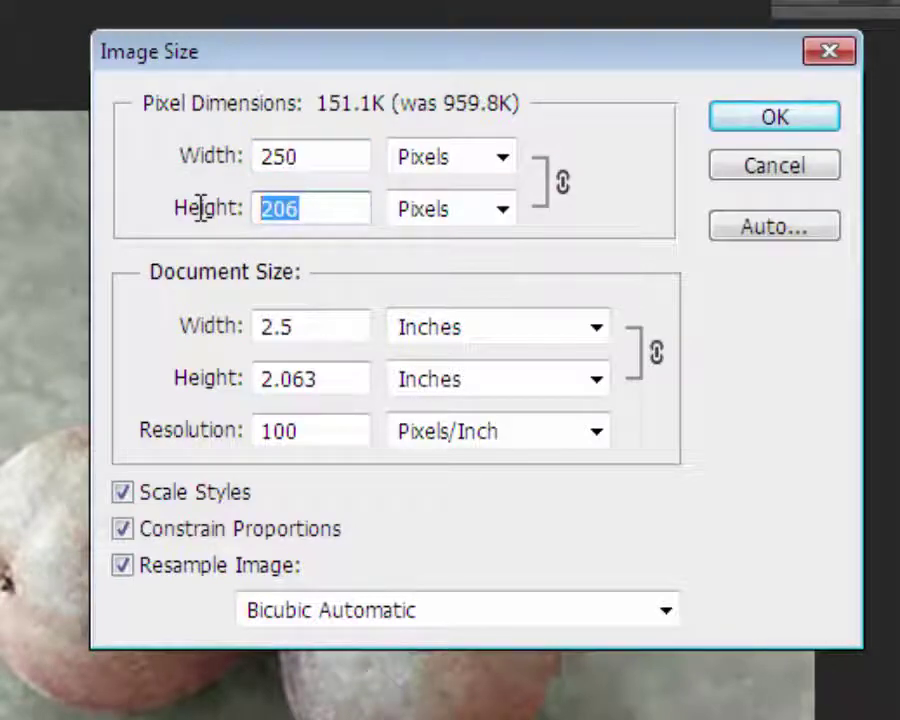
type("250")
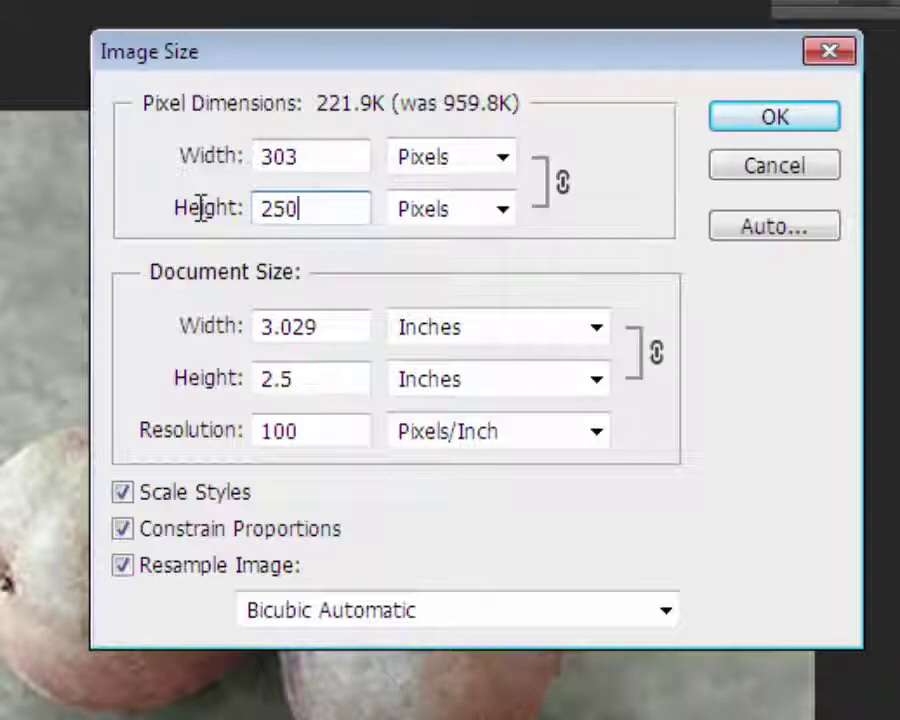
left_click(124, 528)
double_click(325, 160)
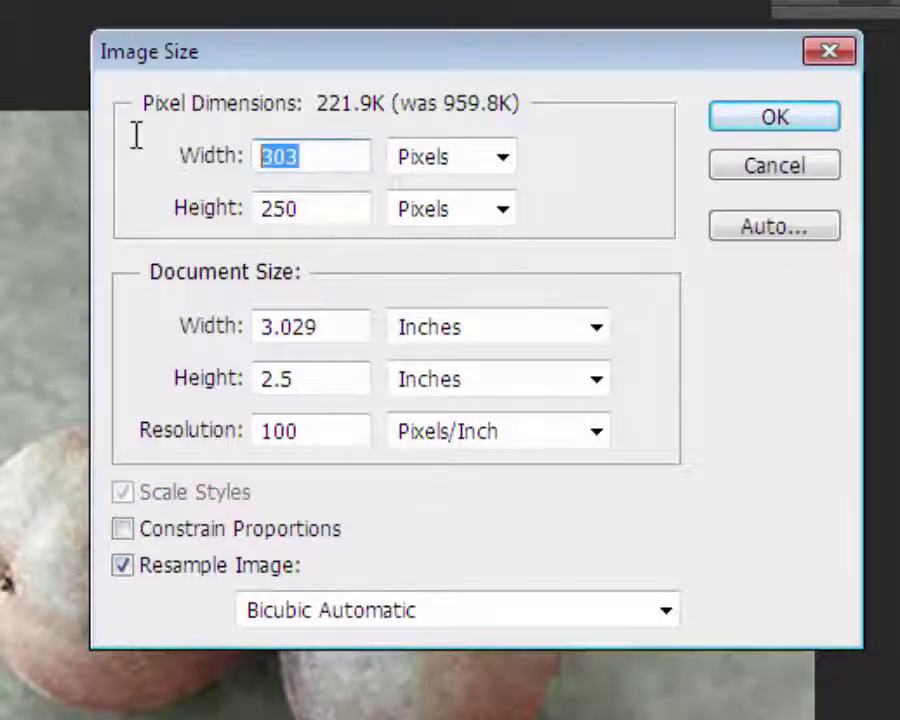
type("250")
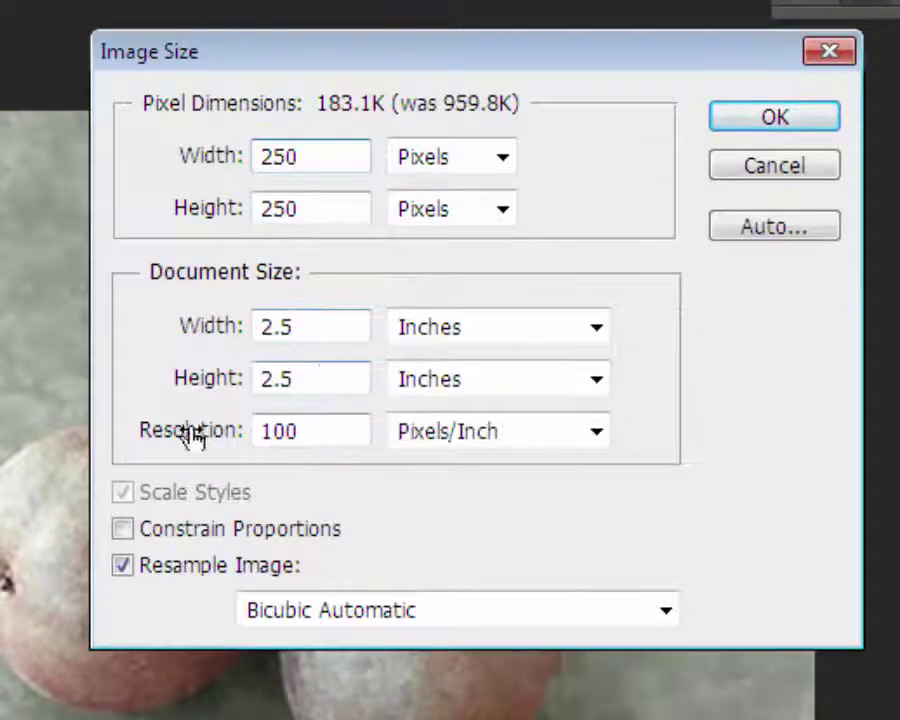
left_click(763, 122)
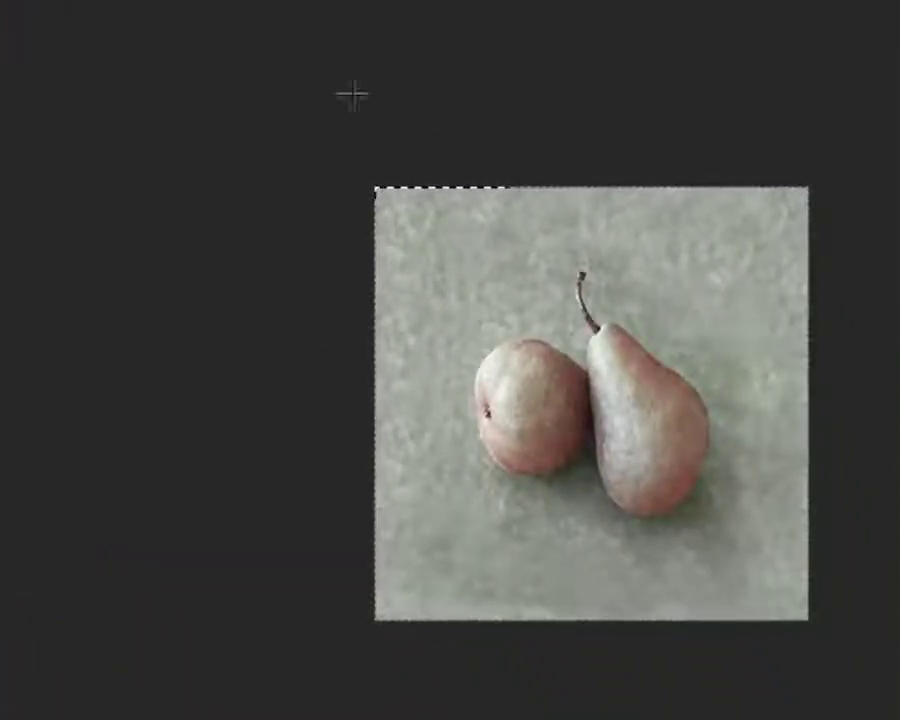
Stroke the selected pears photo with a 10 px white border.
left_click(40, 5)
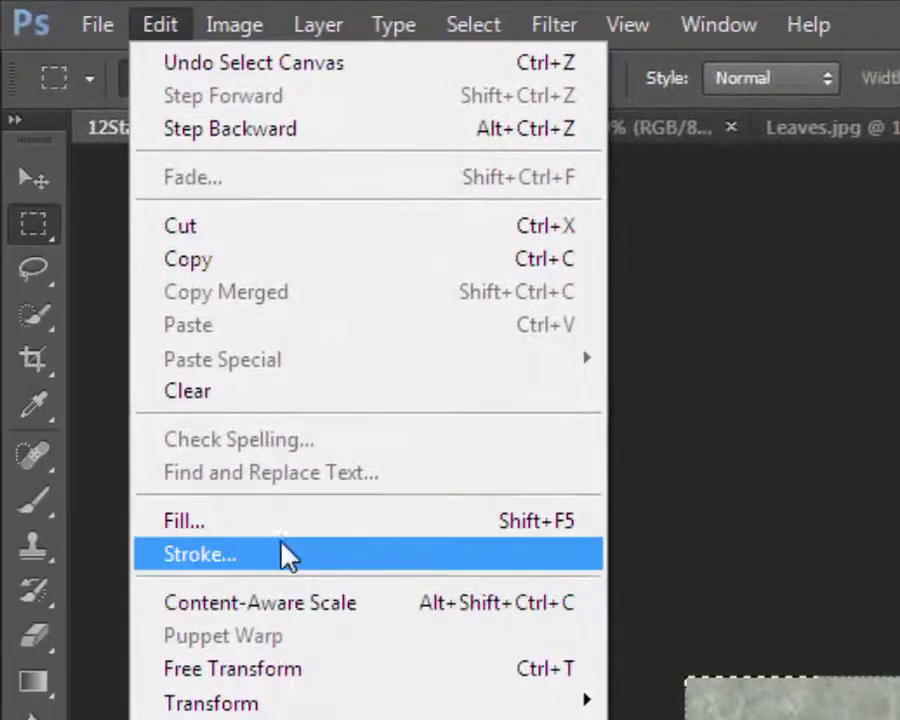
left_click(22, 148)
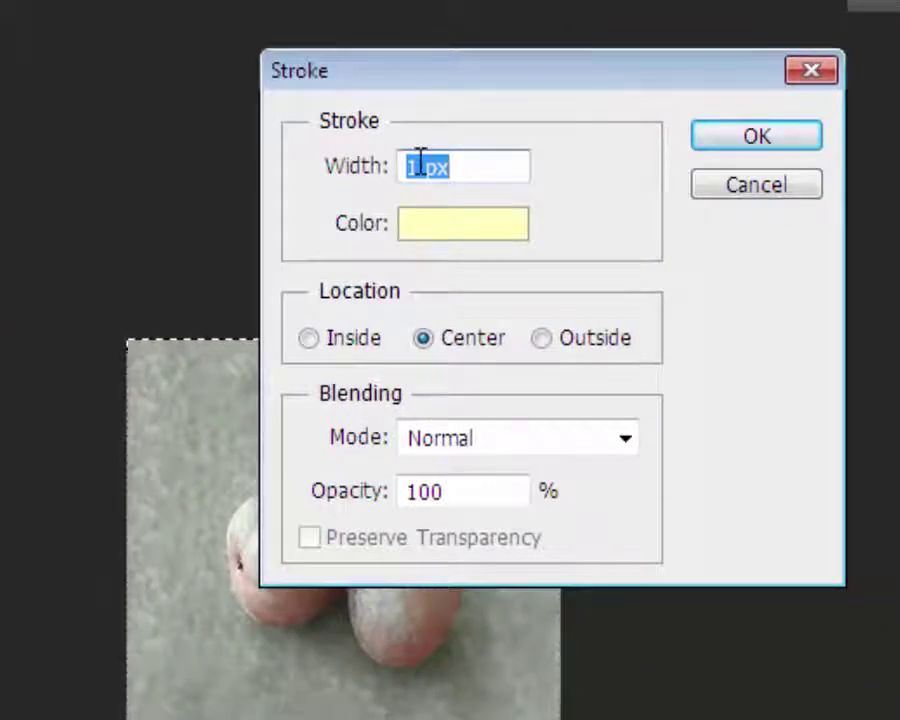
type("10")
left_click(450, 220)
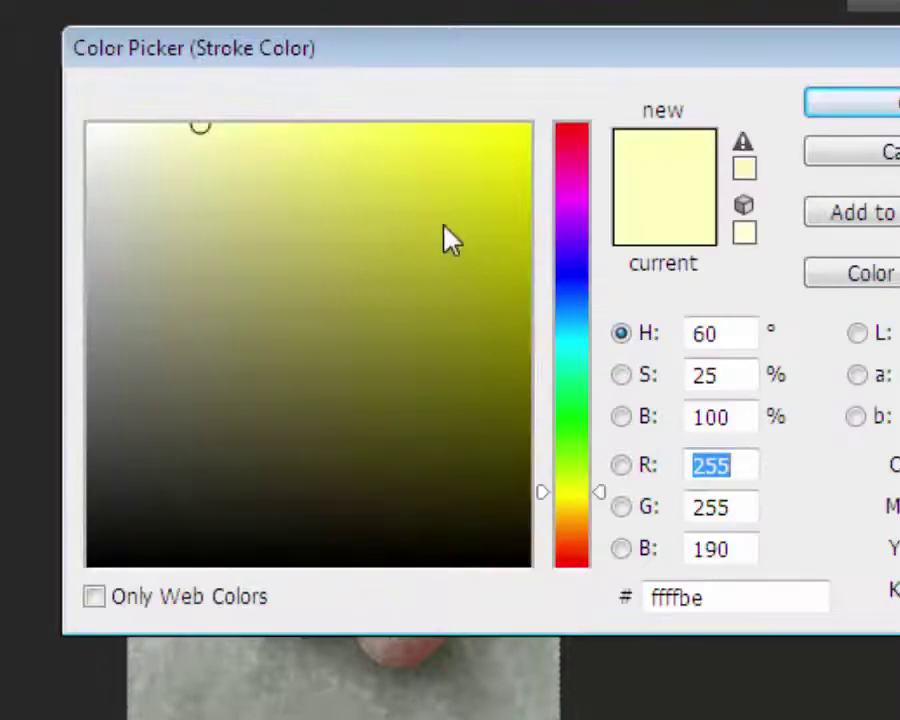
left_click_drag(450, 240, 40, 95)
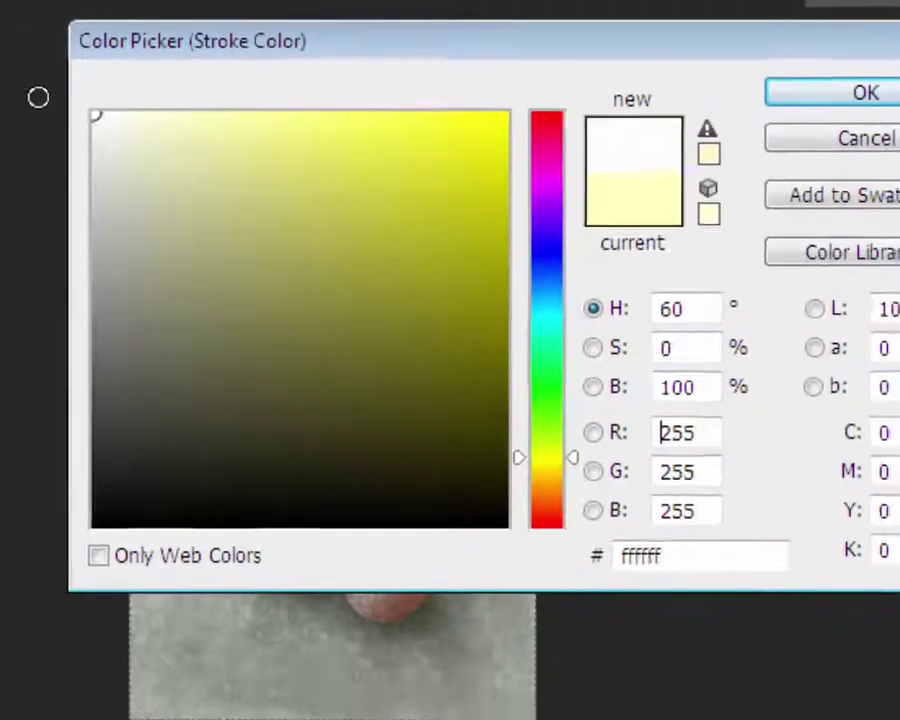
left_click(757, 140)
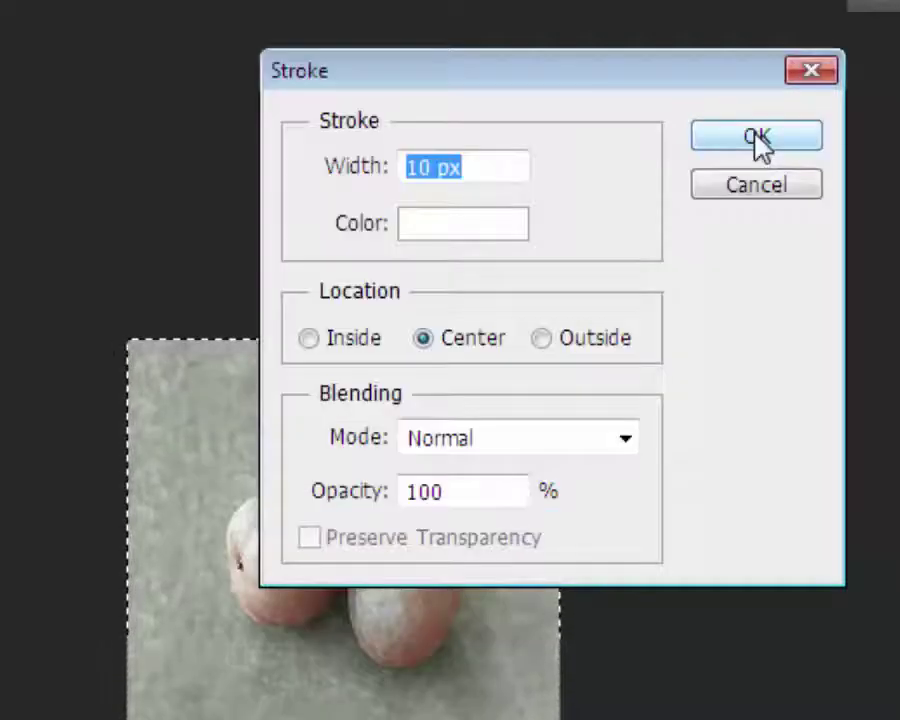
left_click(757, 140)
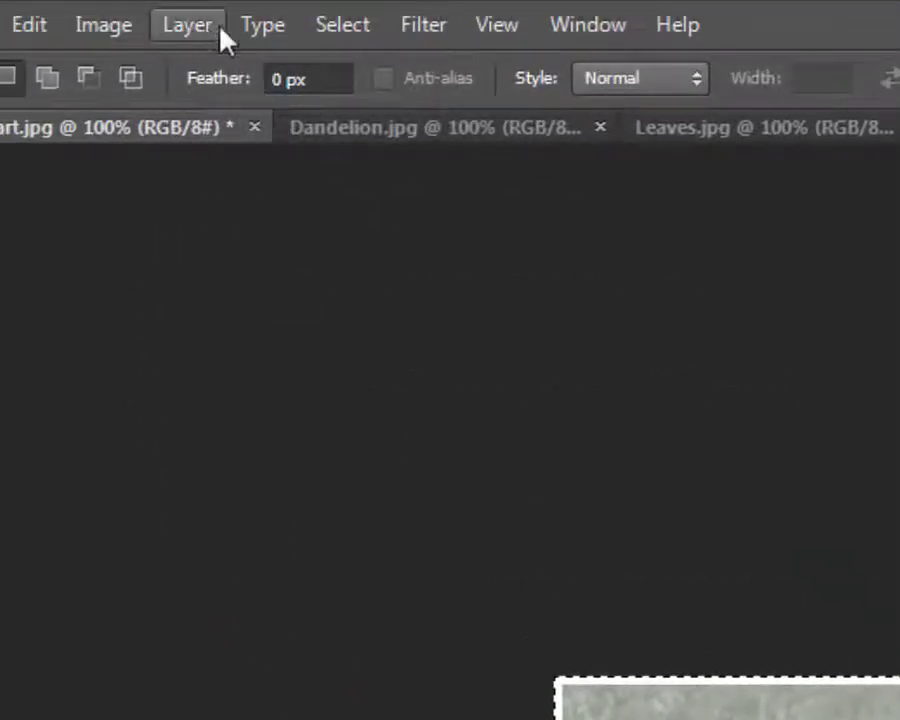
Deselect the white-bordered pears photo.
left_click(345, 26)
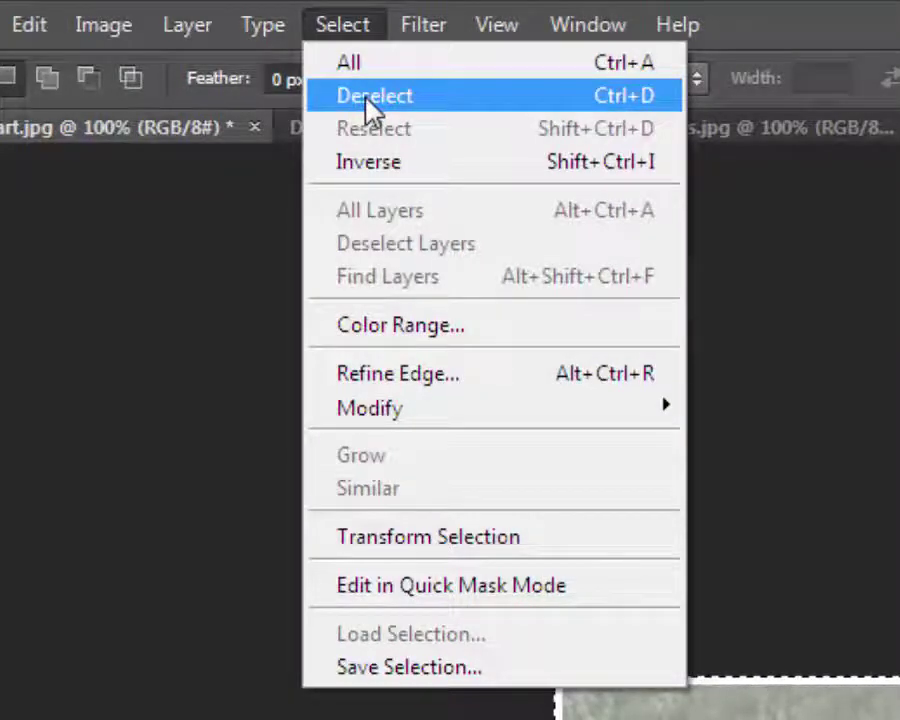
left_click(367, 97)
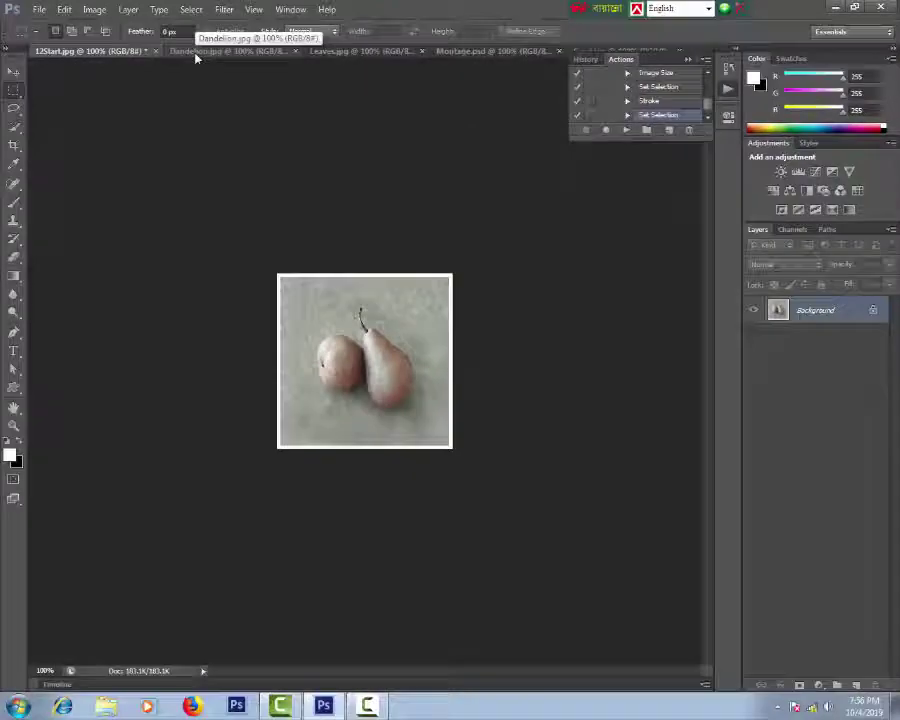
Check the Dandelion photo's current image size without changing it.
left_click(196, 54)
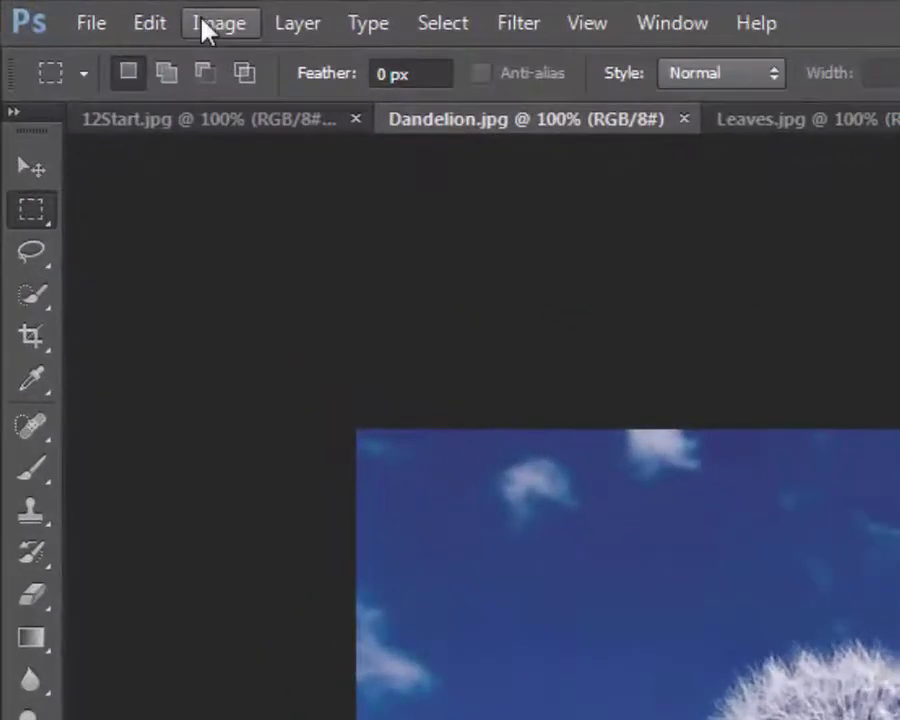
left_click(216, 23)
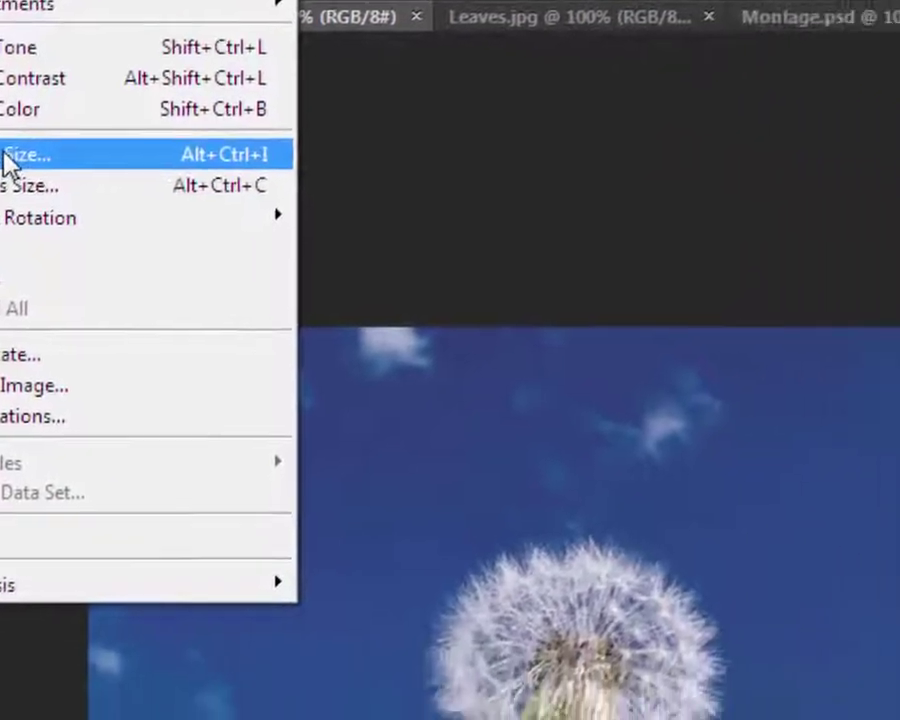
left_click(6, 157)
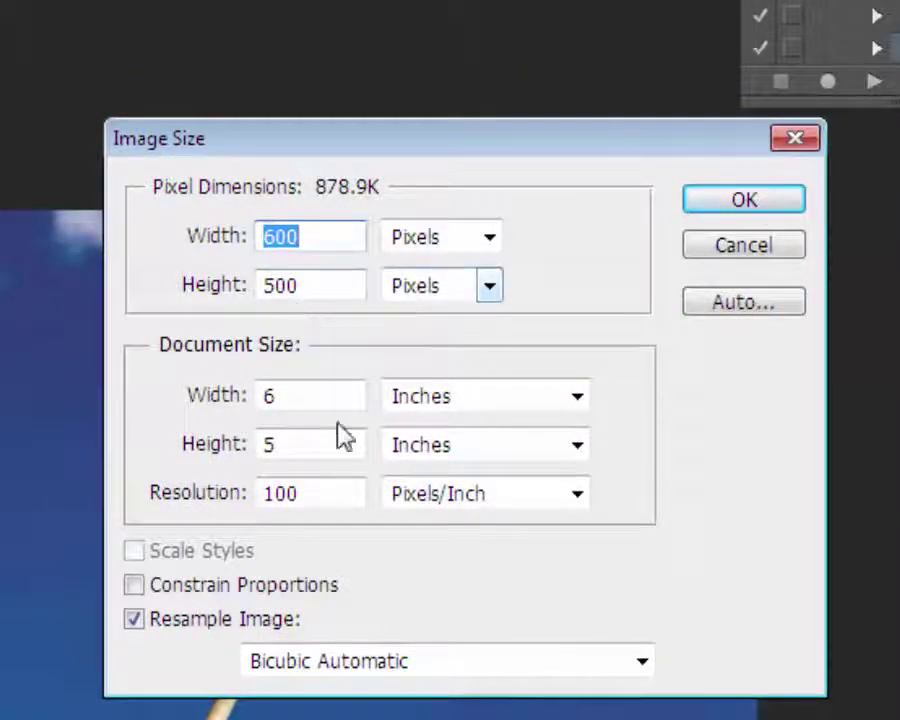
left_click(746, 202)
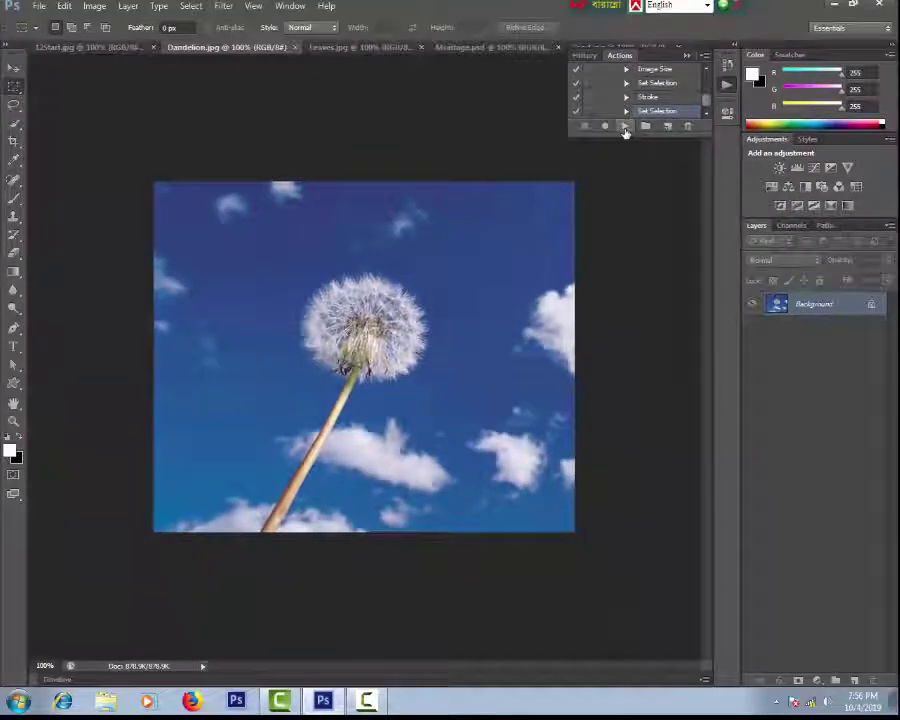
Play the size & stock action on Dandelion and confirm it is 250 × 250 px.
left_click(625, 131)
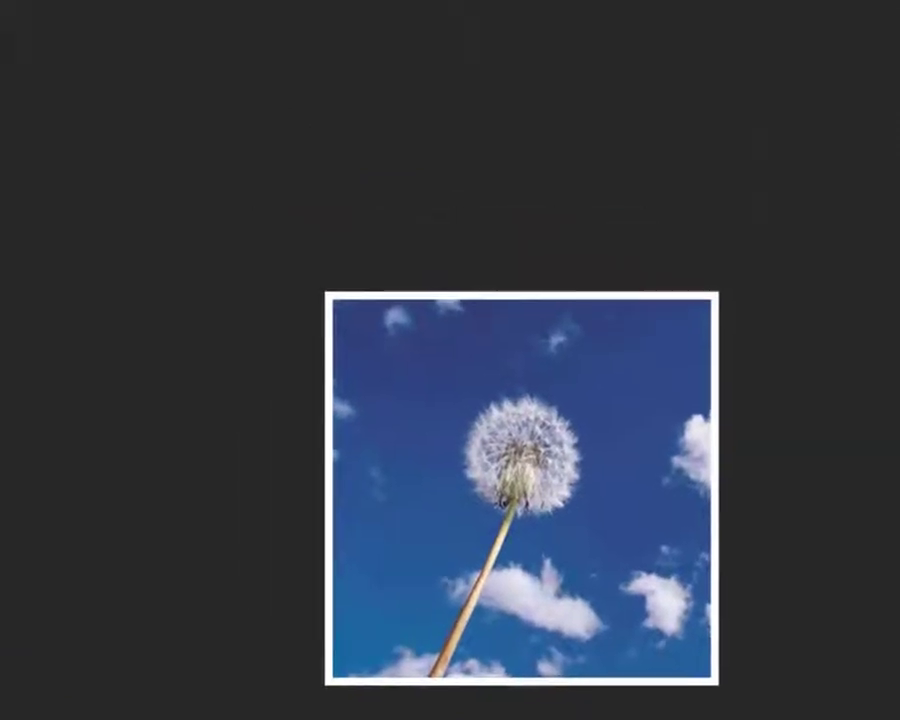
left_click(48, 2)
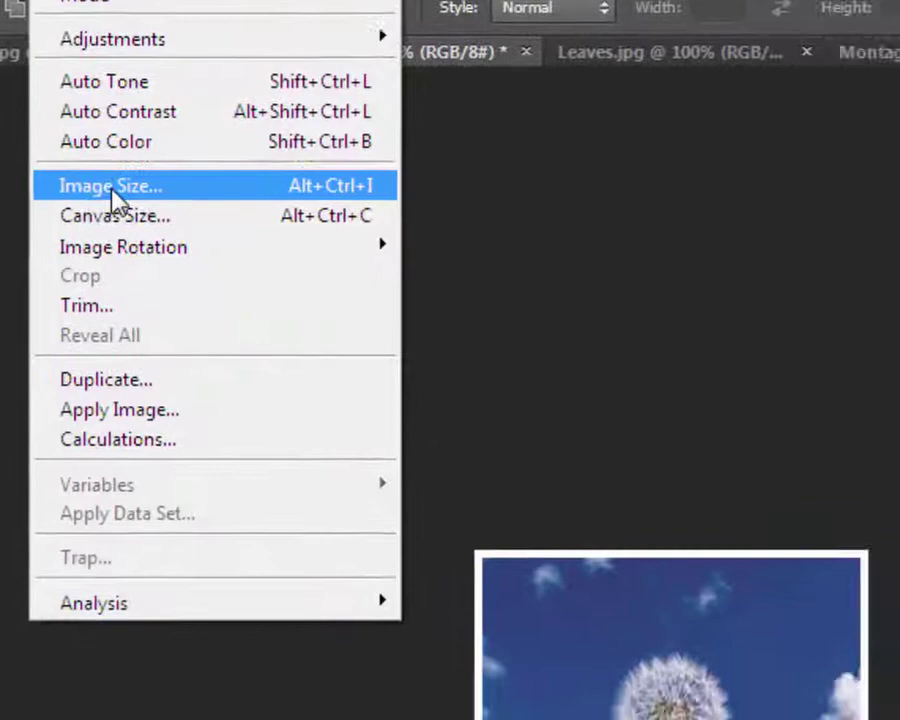
left_click(113, 190)
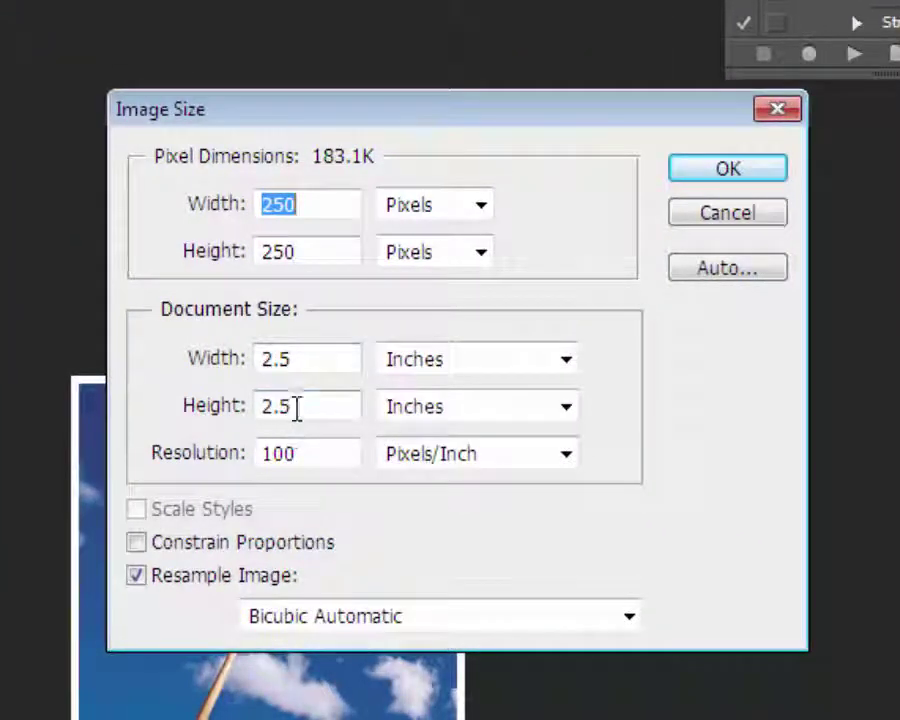
left_click(728, 172)
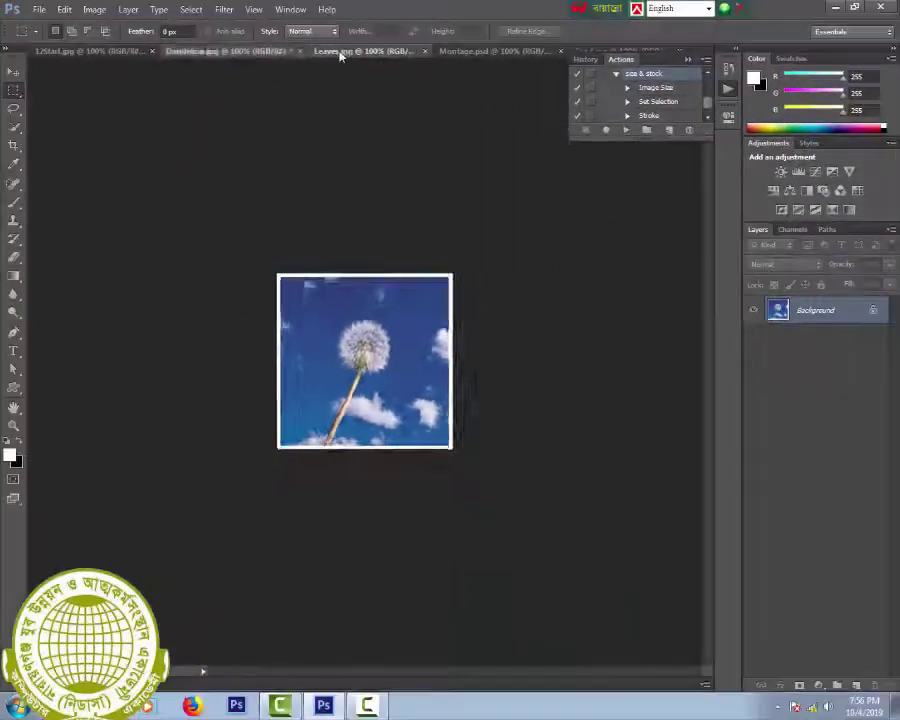
left_click(340, 52)
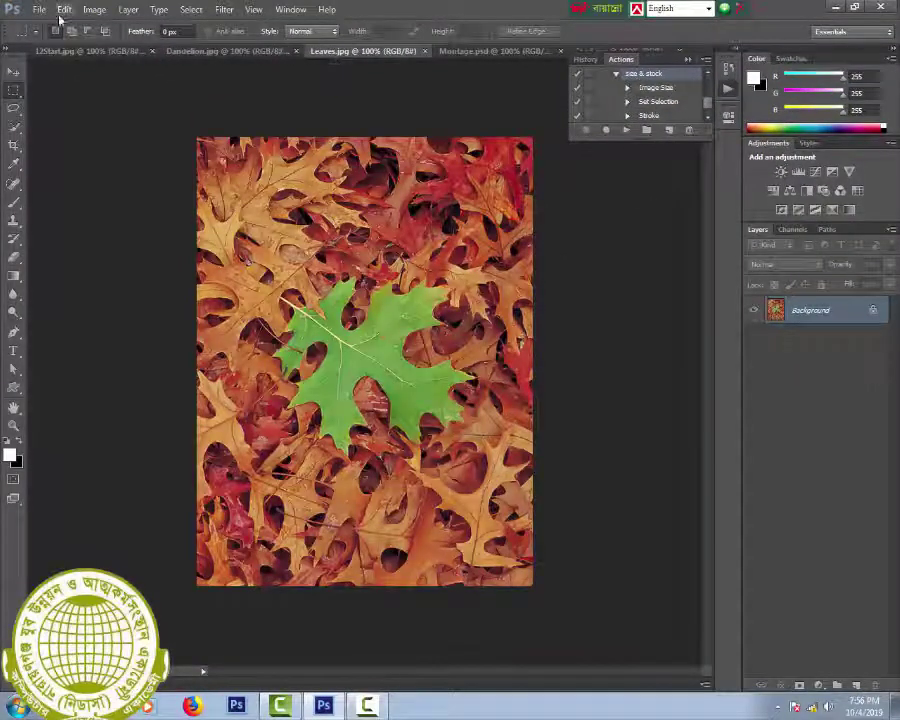
Check the Leaves photo's current image size without changing it.
left_click(94, 9)
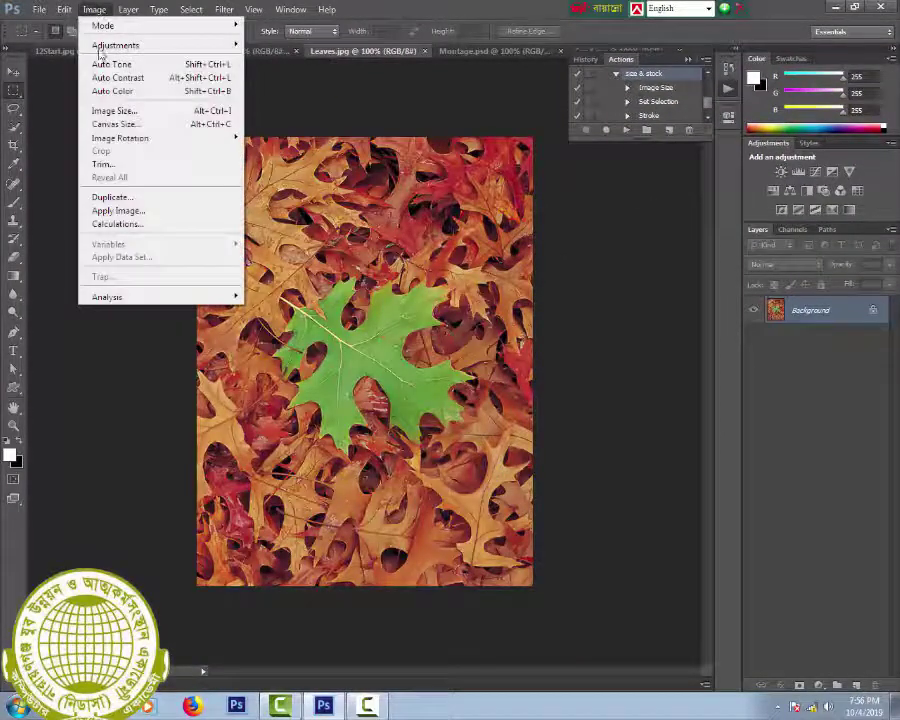
left_click(126, 113)
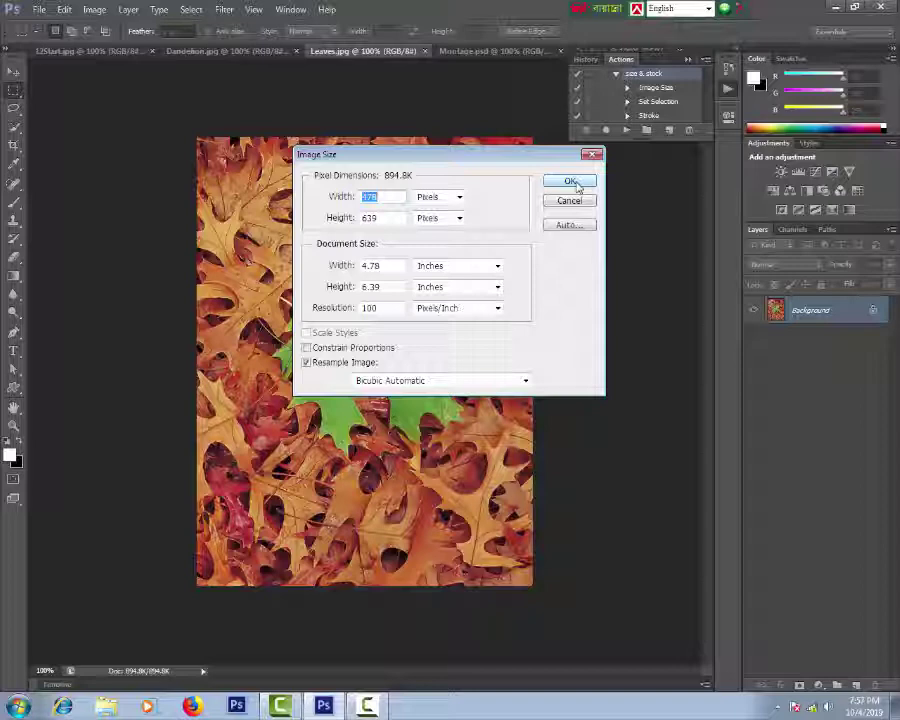
left_click(575, 185)
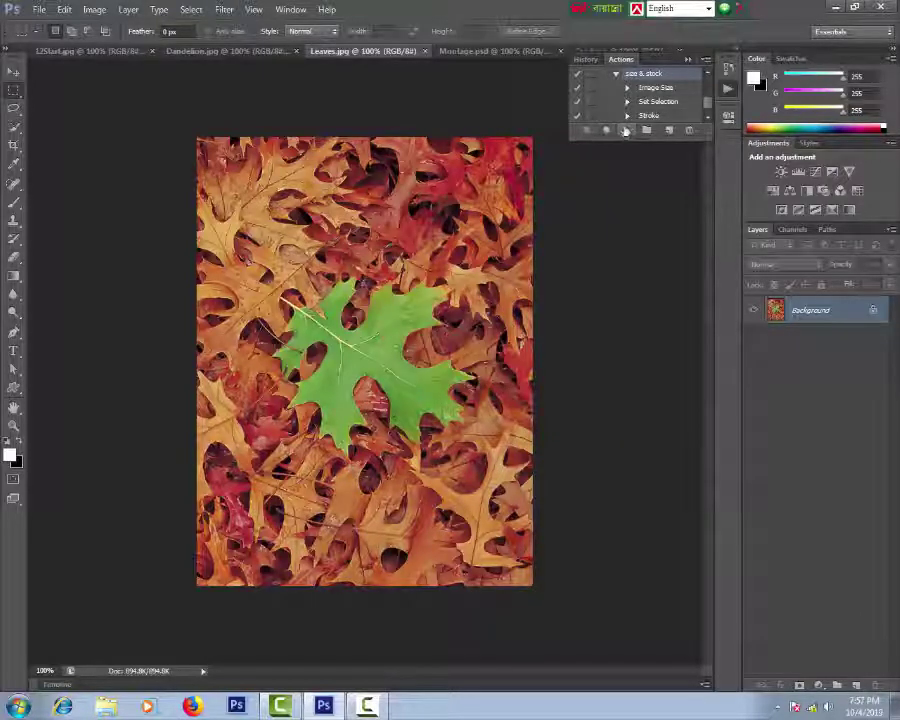
Play the size & stock action on Leaves and confirm it is 250 × 250 px.
left_click(625, 131)
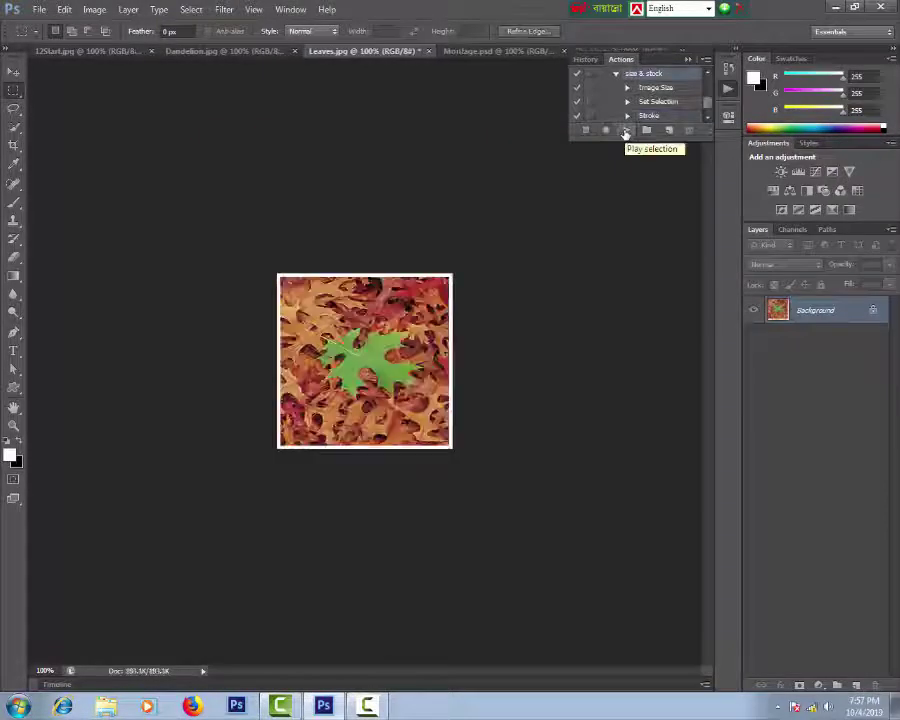
left_click(94, 9)
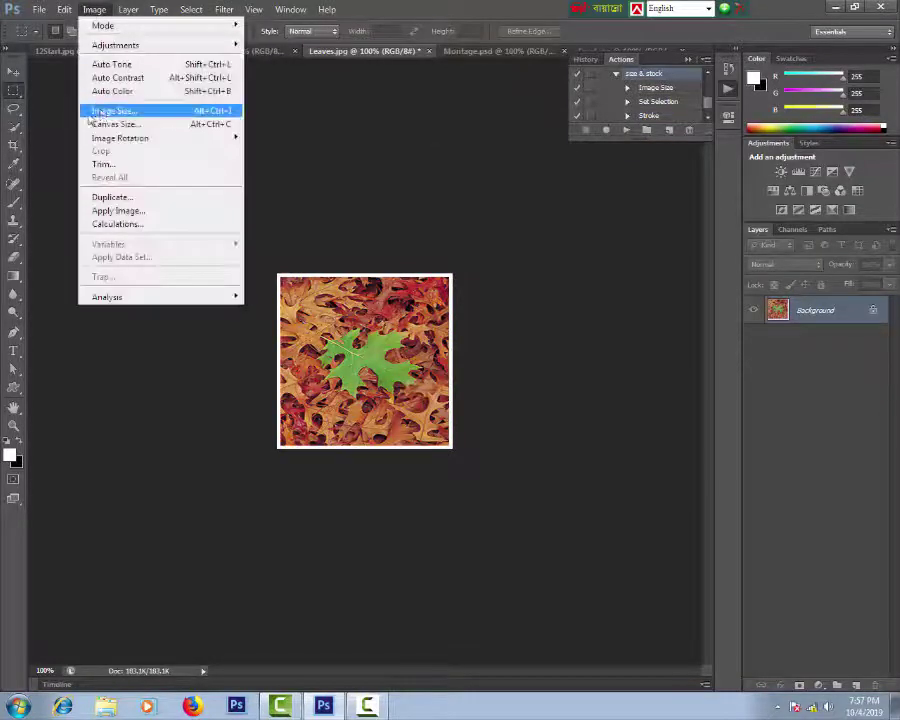
left_click(112, 110)
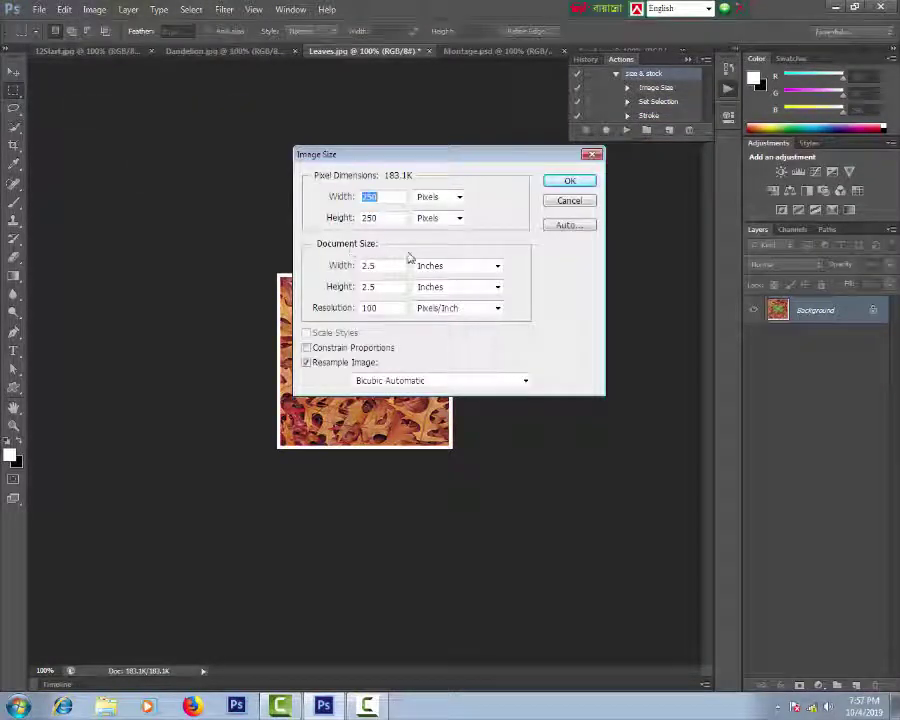
left_click(570, 182)
left_click_drag(657, 62, 660, 79)
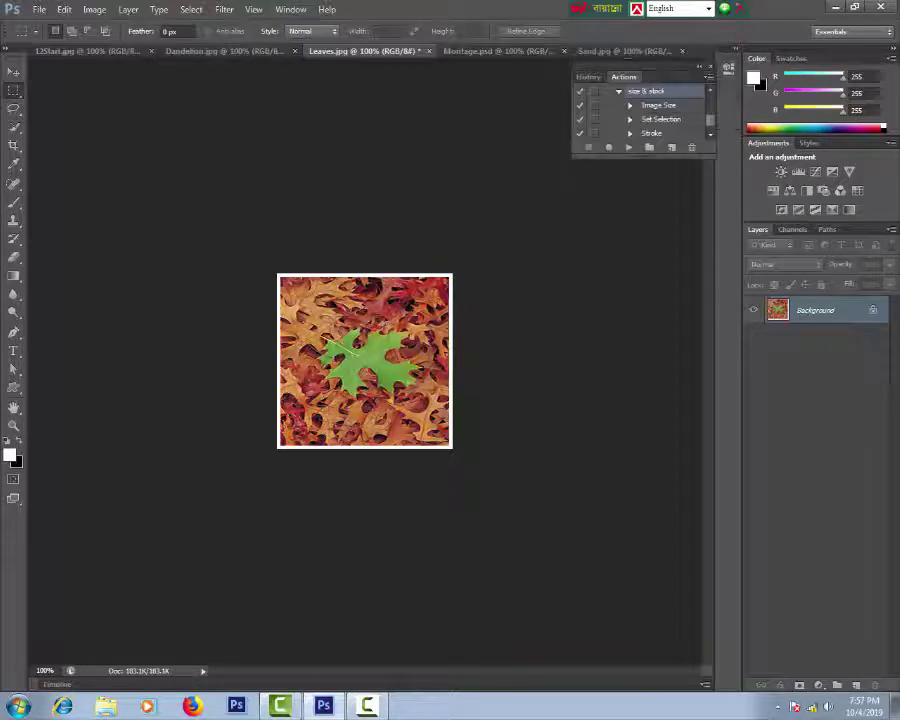
Check the Sand photo's current 275 × 275 px image size.
left_click(613, 52)
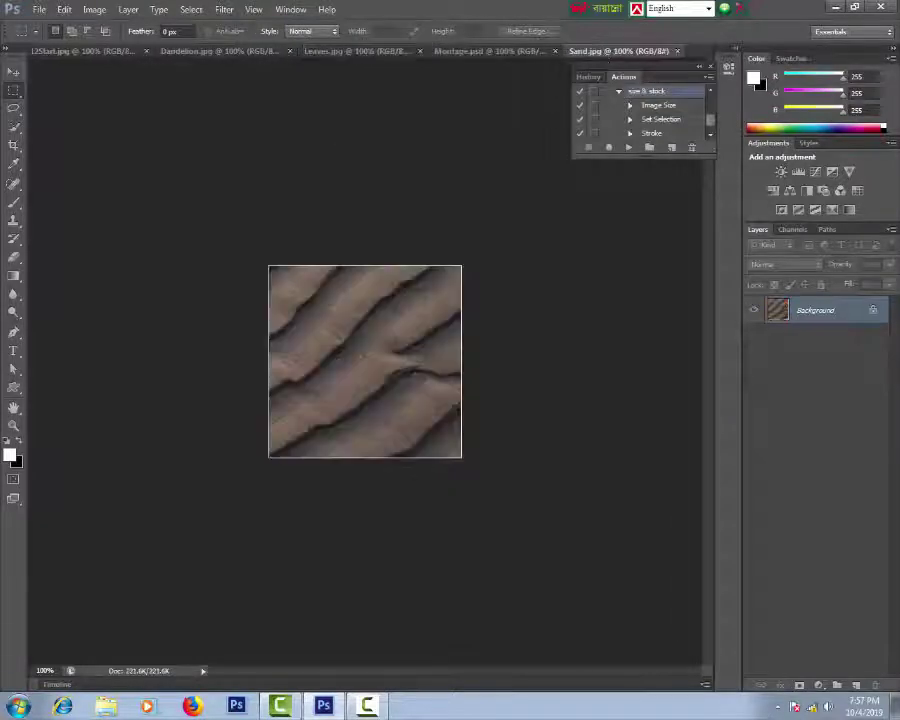
left_click(94, 9)
left_click(113, 112)
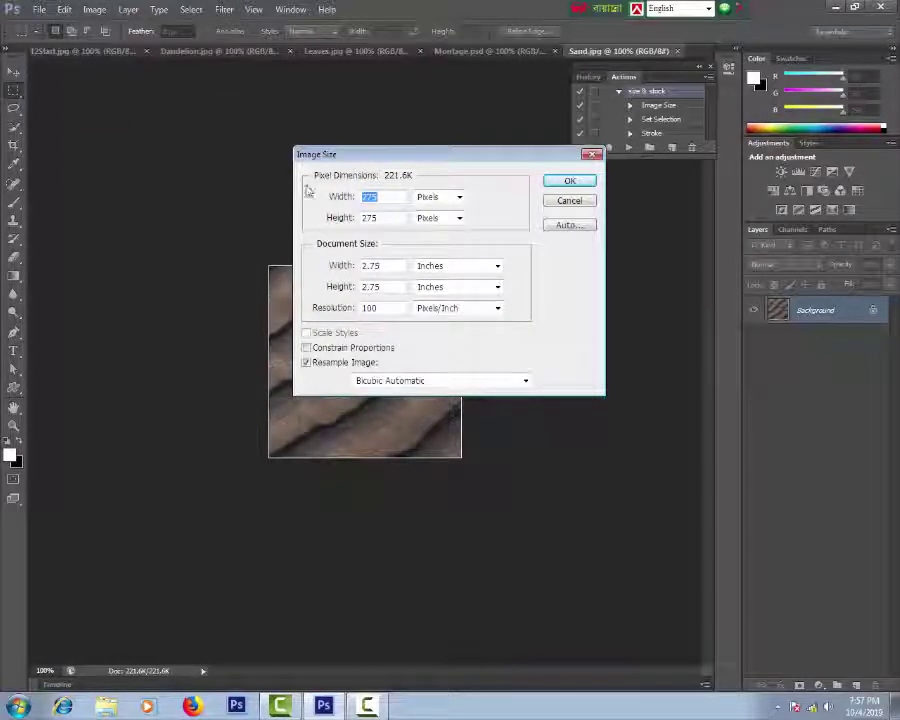
left_click(572, 201)
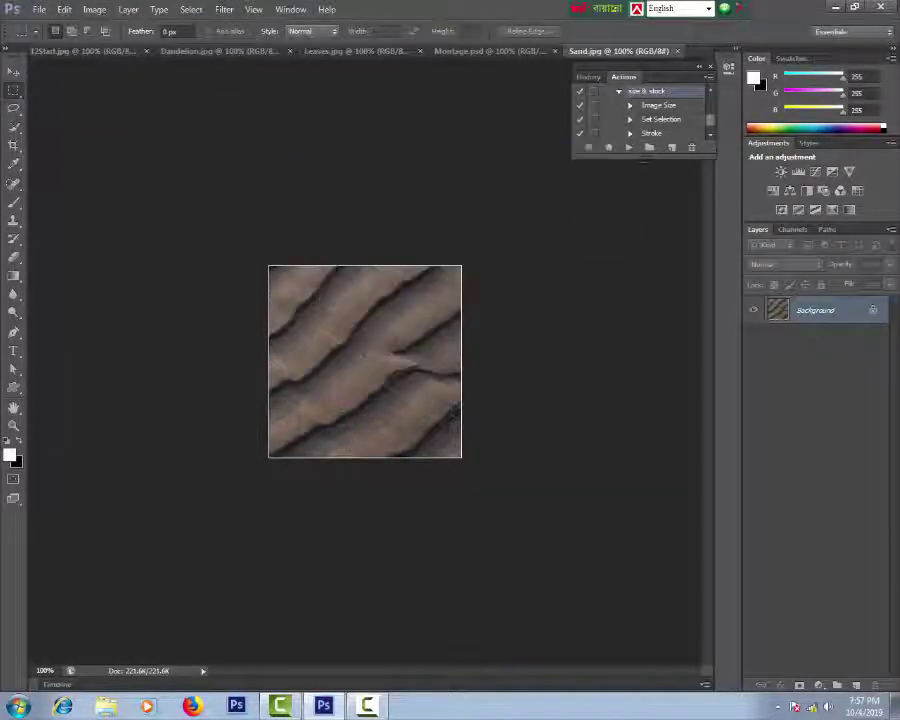
Play the size & stock action on Sand and confirm it is now 250 × 250 px.
left_click(628, 147)
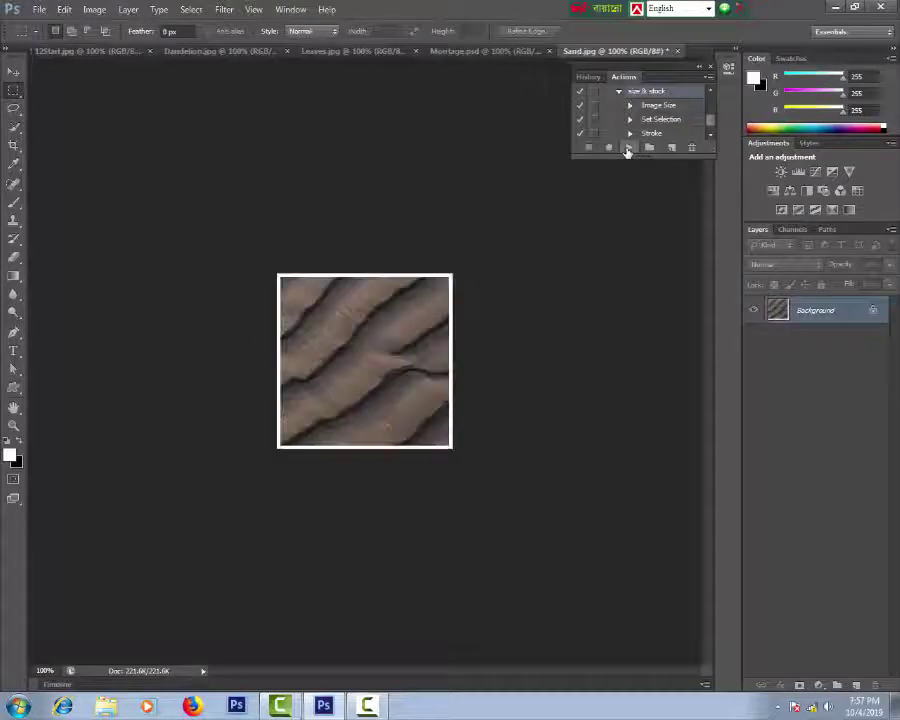
left_click(94, 9)
left_click(128, 112)
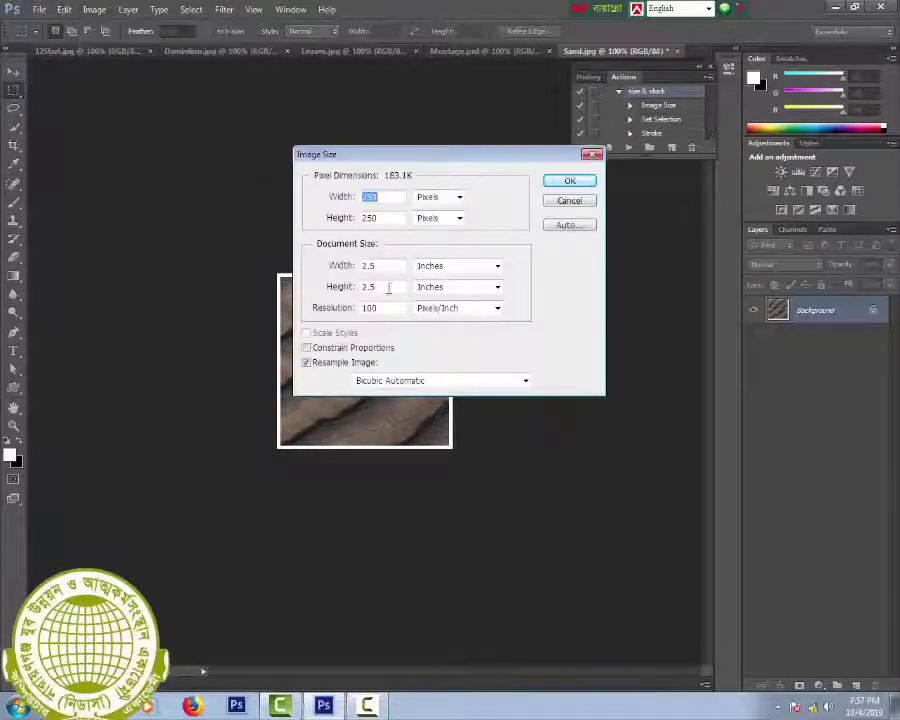
left_click(570, 182)
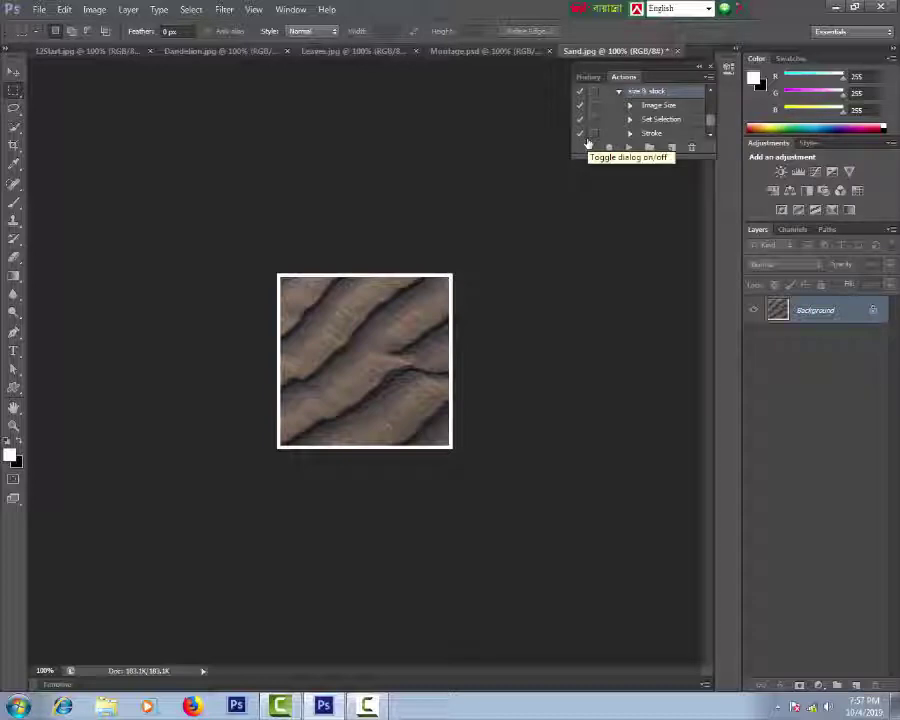
Show rulers on Montage.psd and add horizontal and vertical guides crossing at the centre.
left_click(466, 51)
key("v")
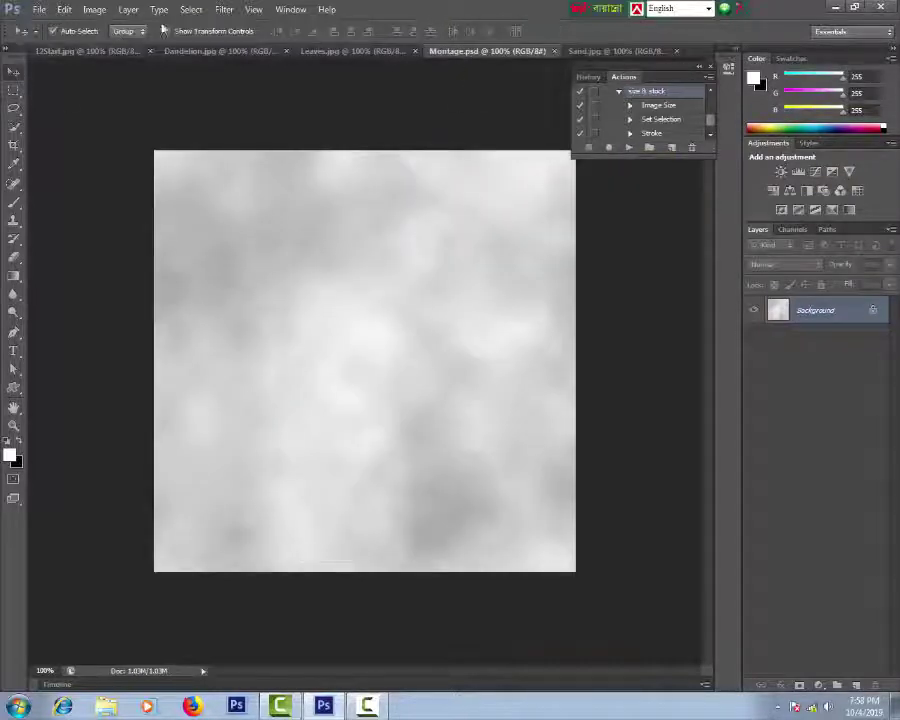
left_click(255, 10)
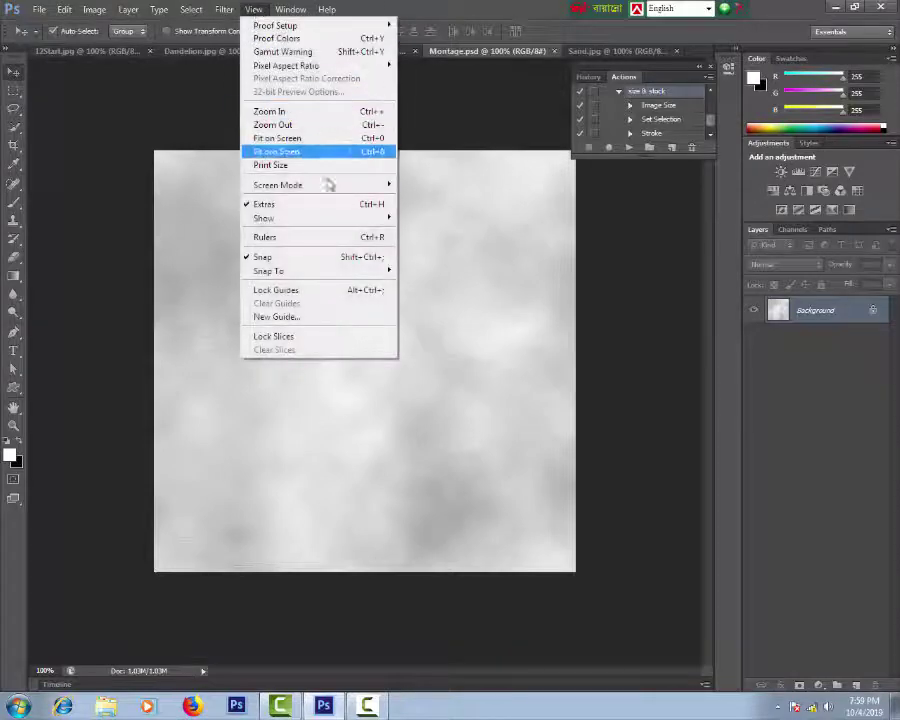
left_click(291, 237)
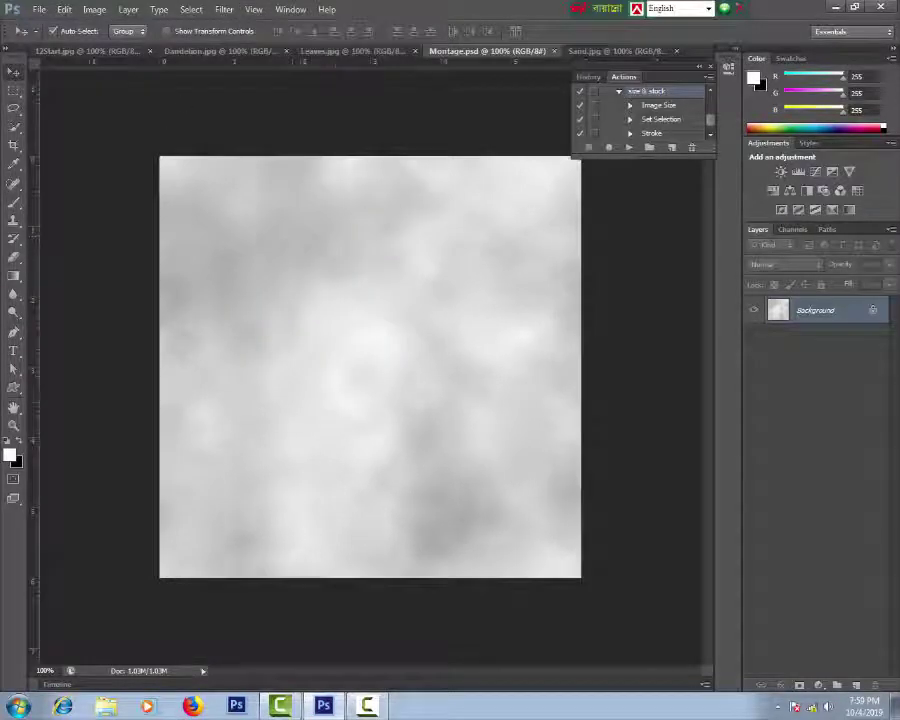
left_click_drag(243, 63, 243, 367)
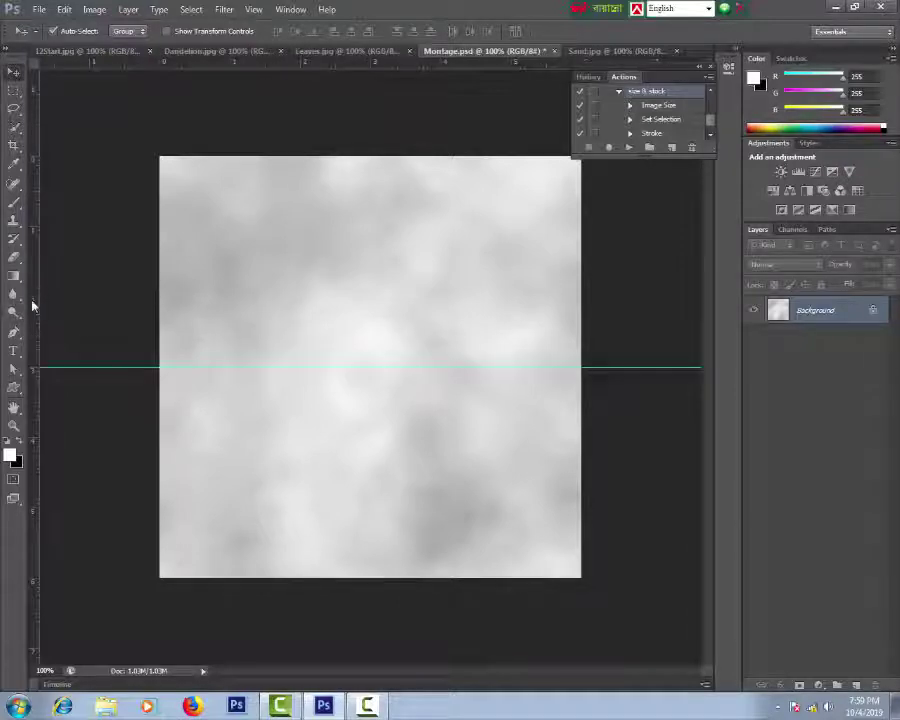
left_click_drag(32, 302, 370, 372)
Move the pears photo into the montage's top-left quadrant and the dandelion into the top-right.
left_click(80, 50)
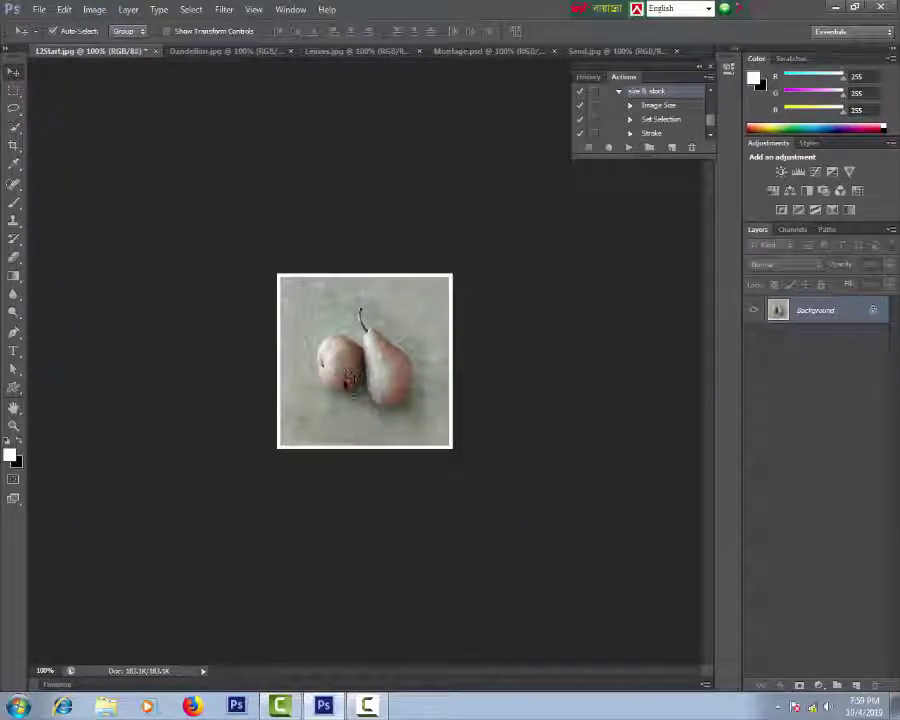
left_click_drag(348, 378, 455, 58)
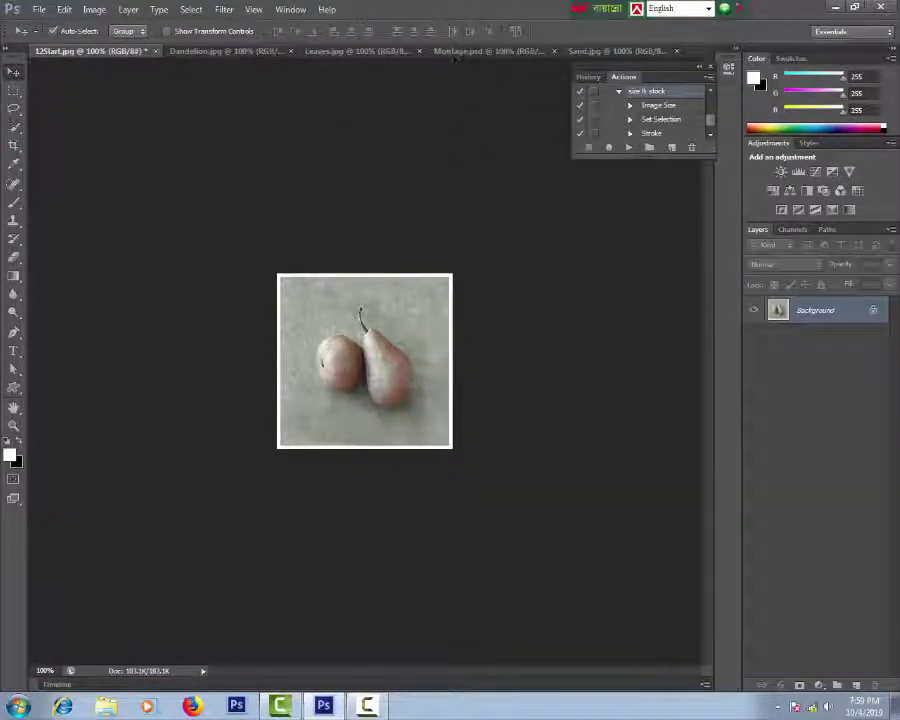
mouse_move(455, 58)
left_mouse_down()
mouse_move(310, 262)
mouse_move(282, 270)
left_mouse_up()
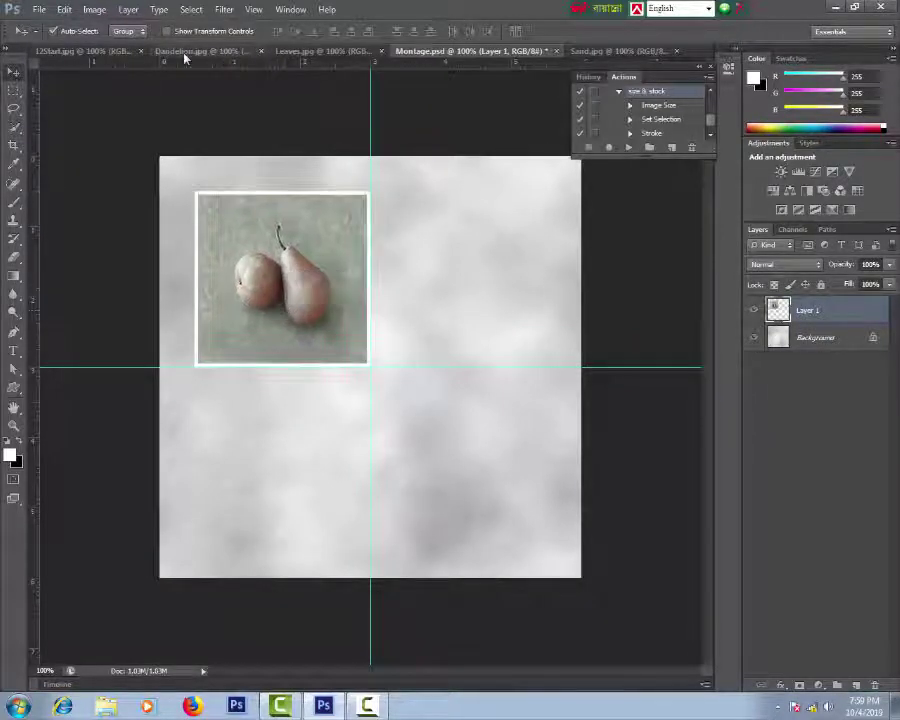
left_click(190, 51)
mouse_move(321, 428)
left_mouse_down()
mouse_move(430, 125)
mouse_move(420, 275)
mouse_move(432, 323)
left_mouse_up()
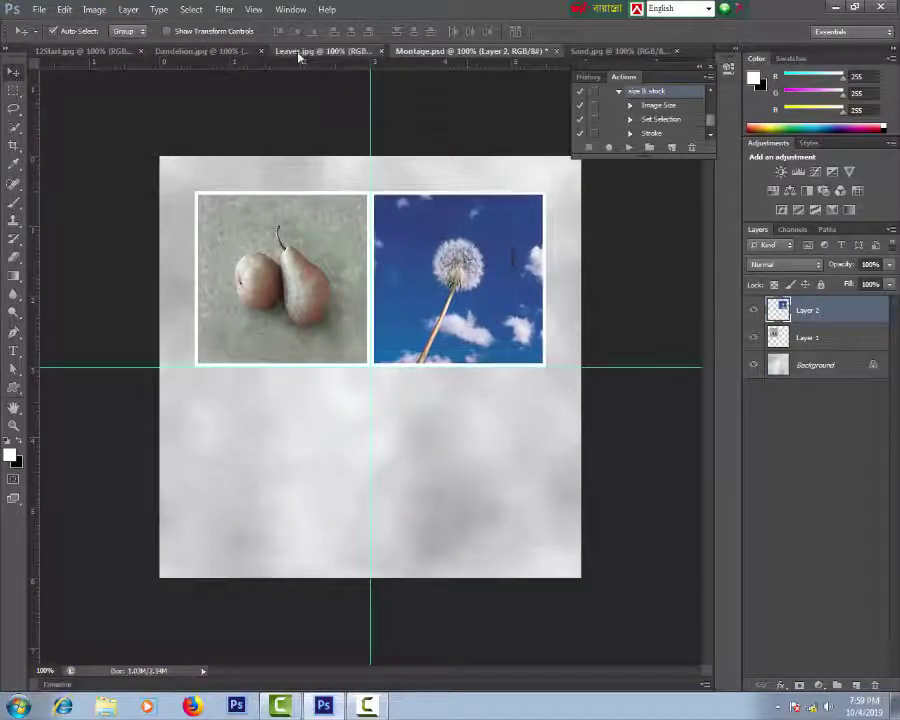
Move the leaves photo into the bottom-left quadrant and the sand photo into the bottom-right.
left_click(298, 51)
mouse_move(248, 262)
left_mouse_down()
mouse_move(440, 58)
mouse_move(260, 465)
left_mouse_up()
left_click(615, 51)
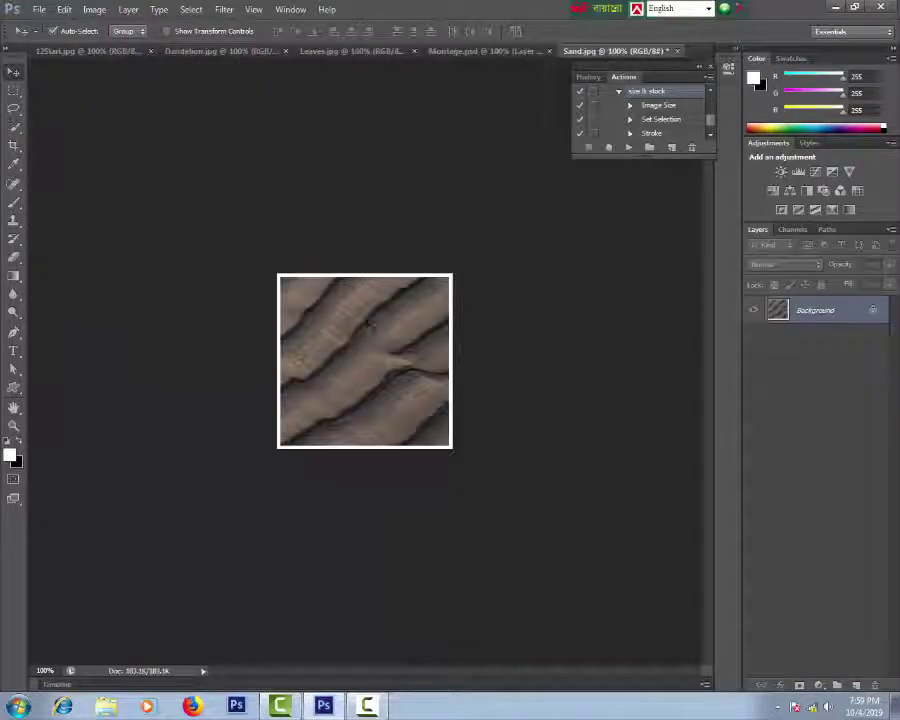
mouse_move(357, 362)
left_mouse_down()
mouse_move(420, 481)
mouse_move(434, 448)
left_mouse_up()
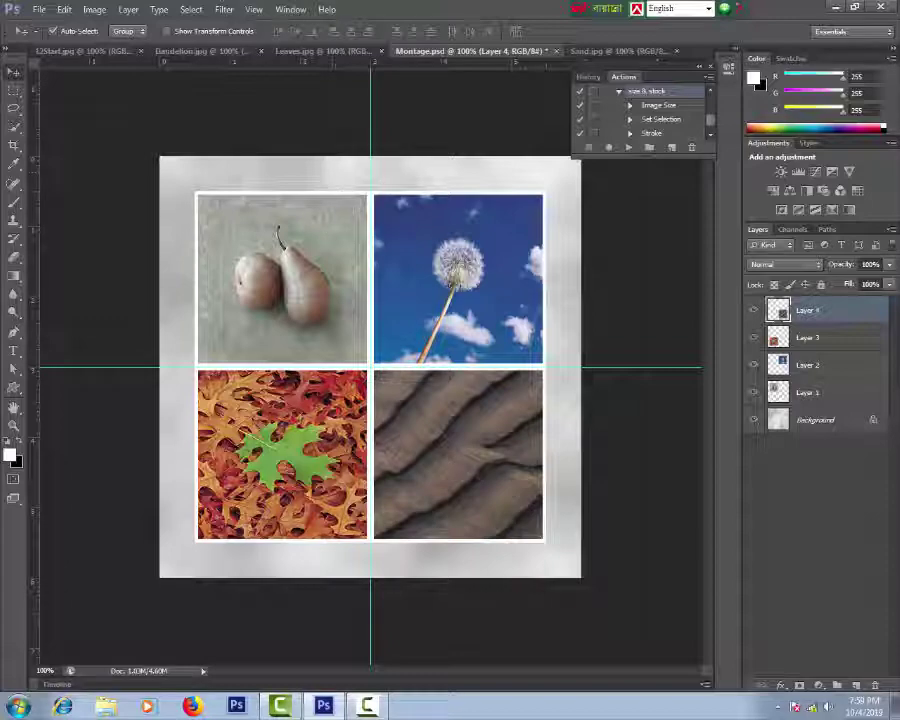
Hide the guides, then nudge the pears, dandelion and sand photos into even alignment.
left_click(253, 9)
mouse_move(264, 218)
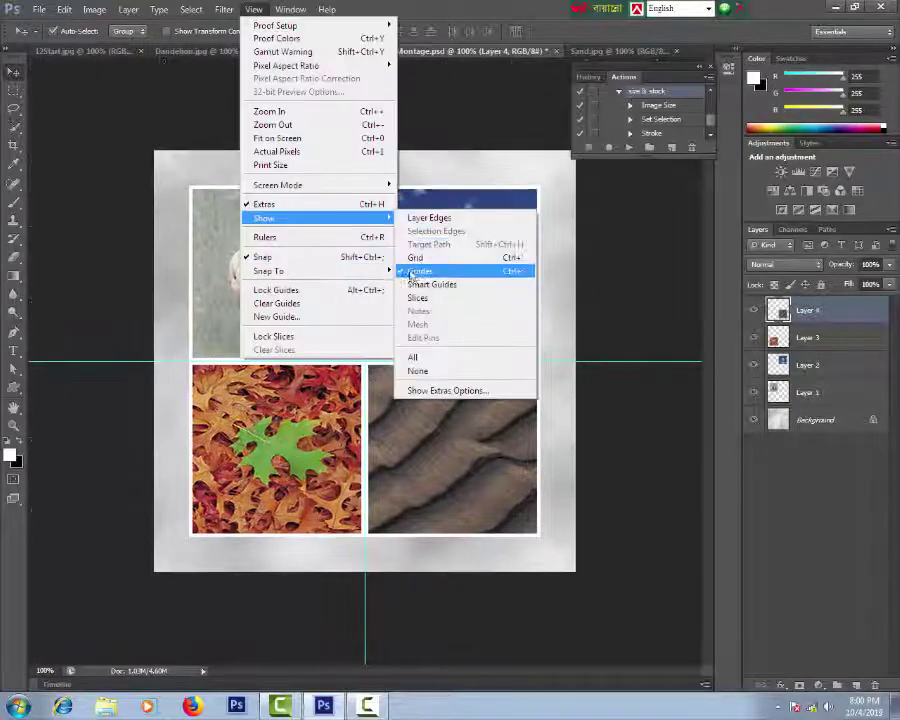
left_click(412, 272)
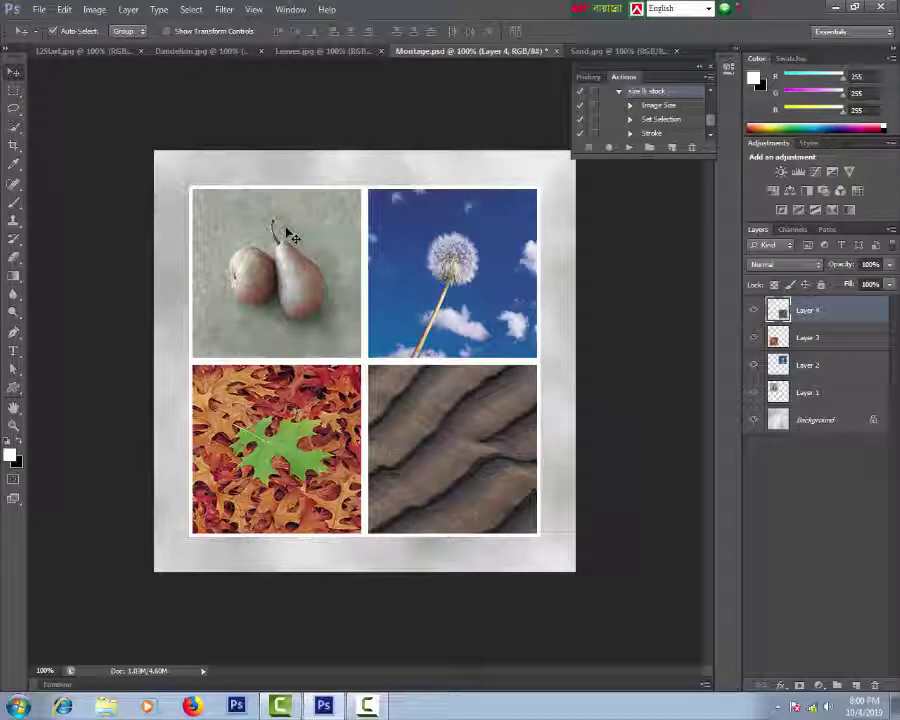
left_click_drag(254, 250, 254, 250)
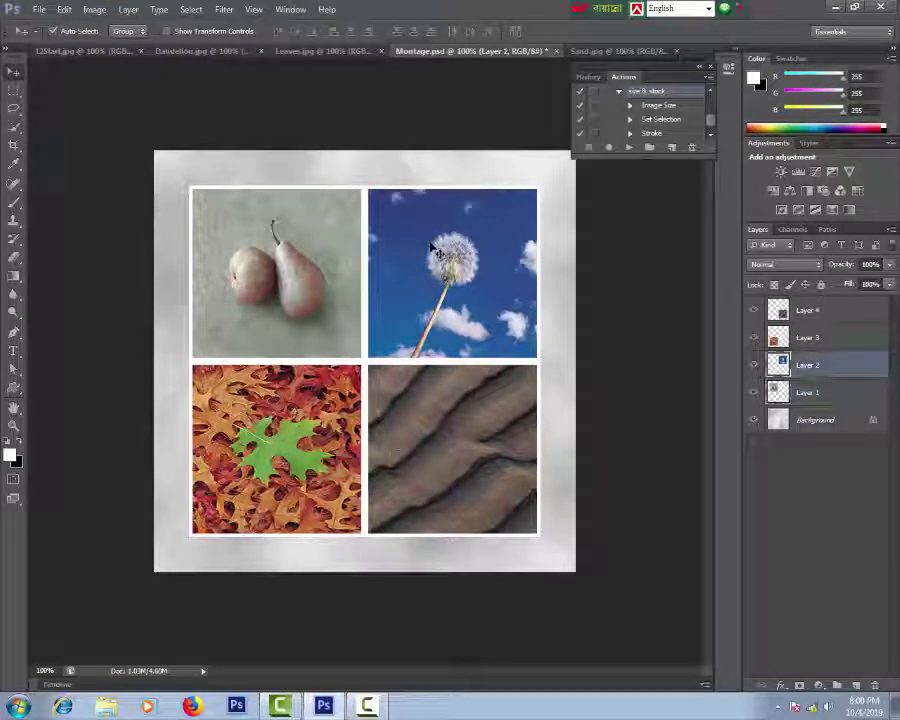
left_click_drag(432, 248, 446, 264)
mouse_move(430, 396)
left_mouse_down()
mouse_move(421, 402)
mouse_move(429, 400)
left_mouse_up()
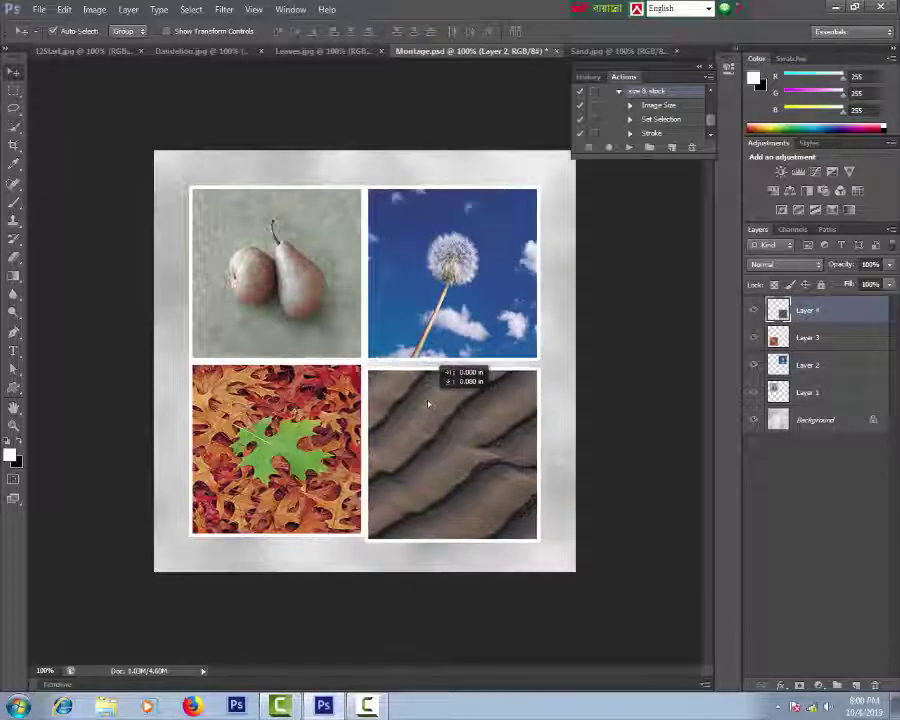